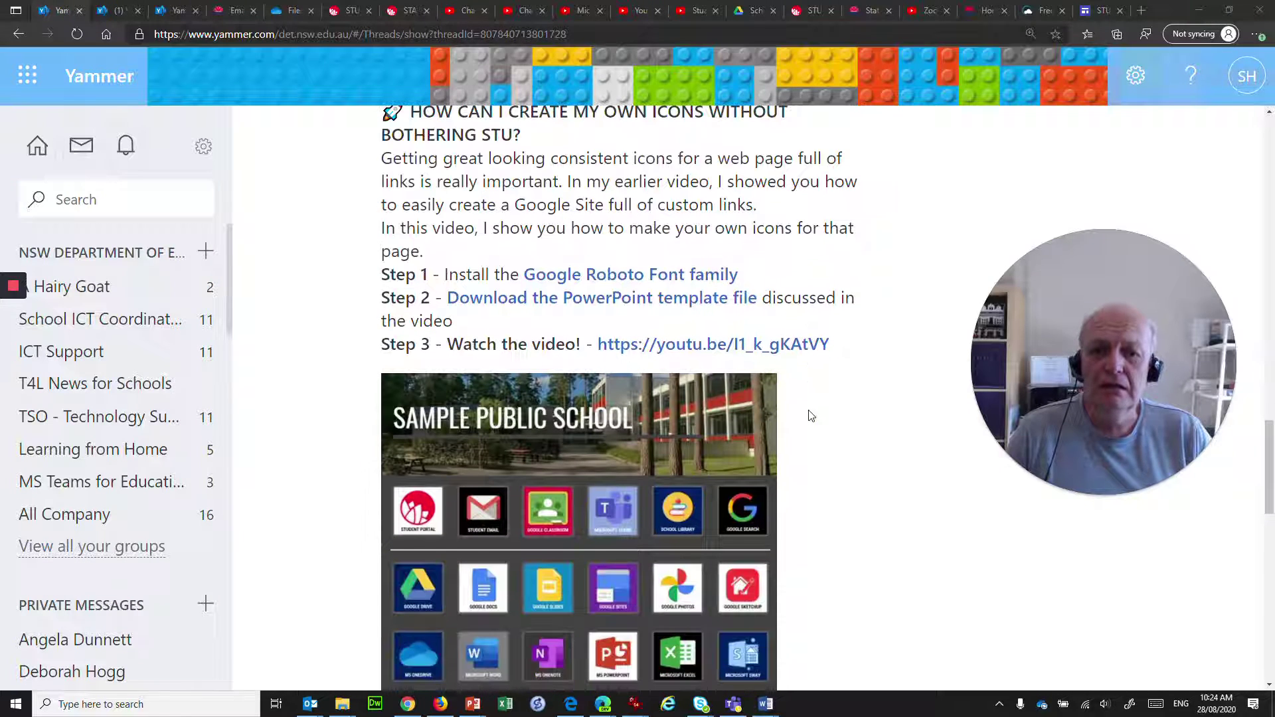
Show the Yammer thread's previous replies and scroll to the post sharing the googlecalendar video
scroll(810, 416, up, 1)
scroll(810, 416, down, 4)
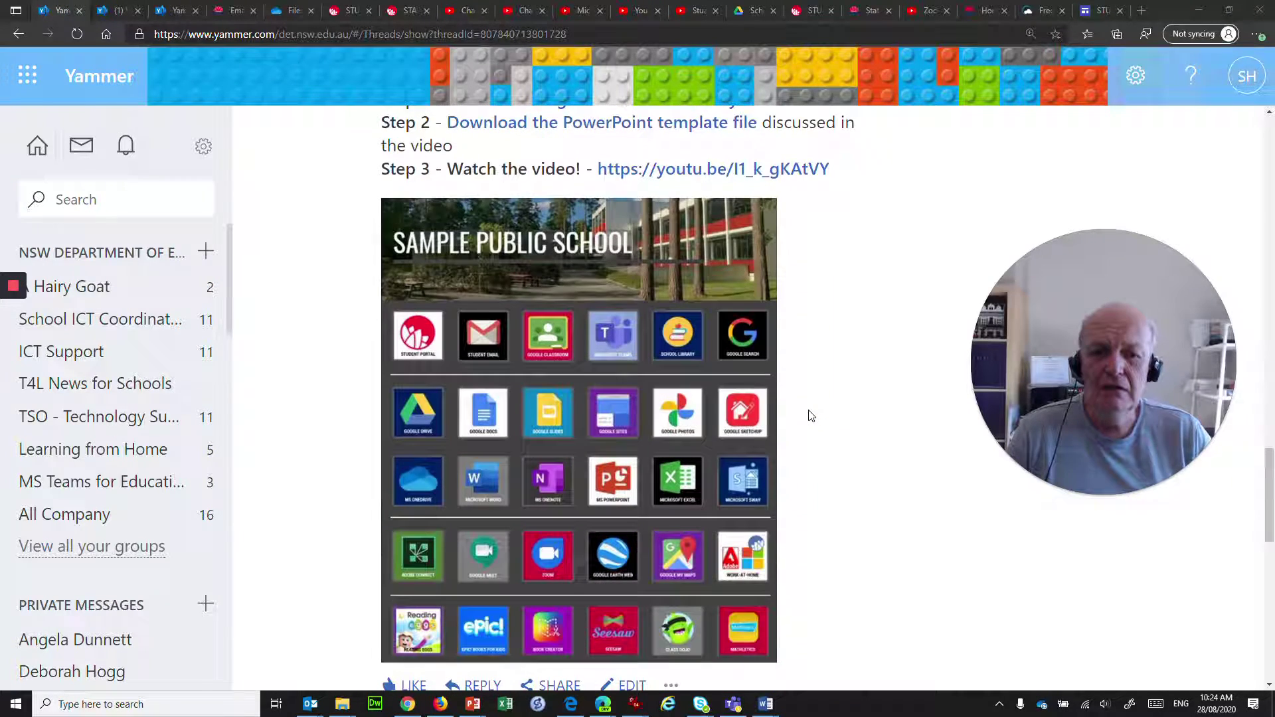
scroll(810, 416, down, 5)
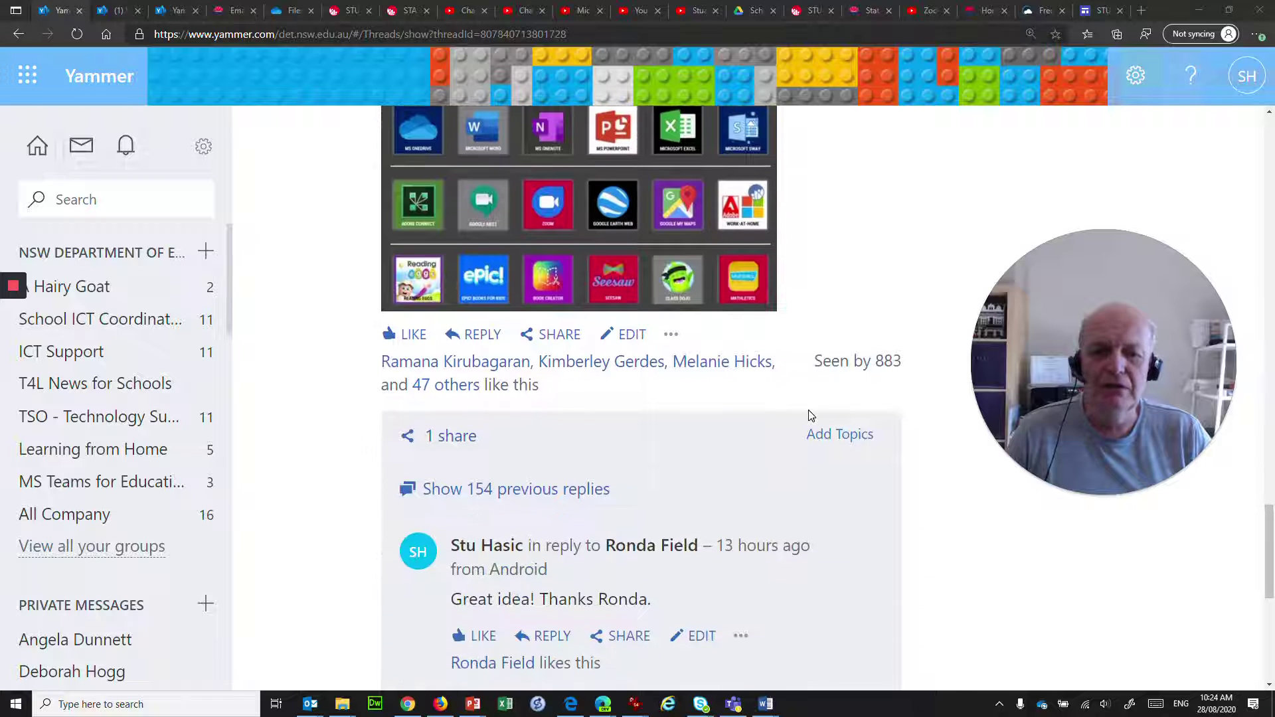
click(558, 492)
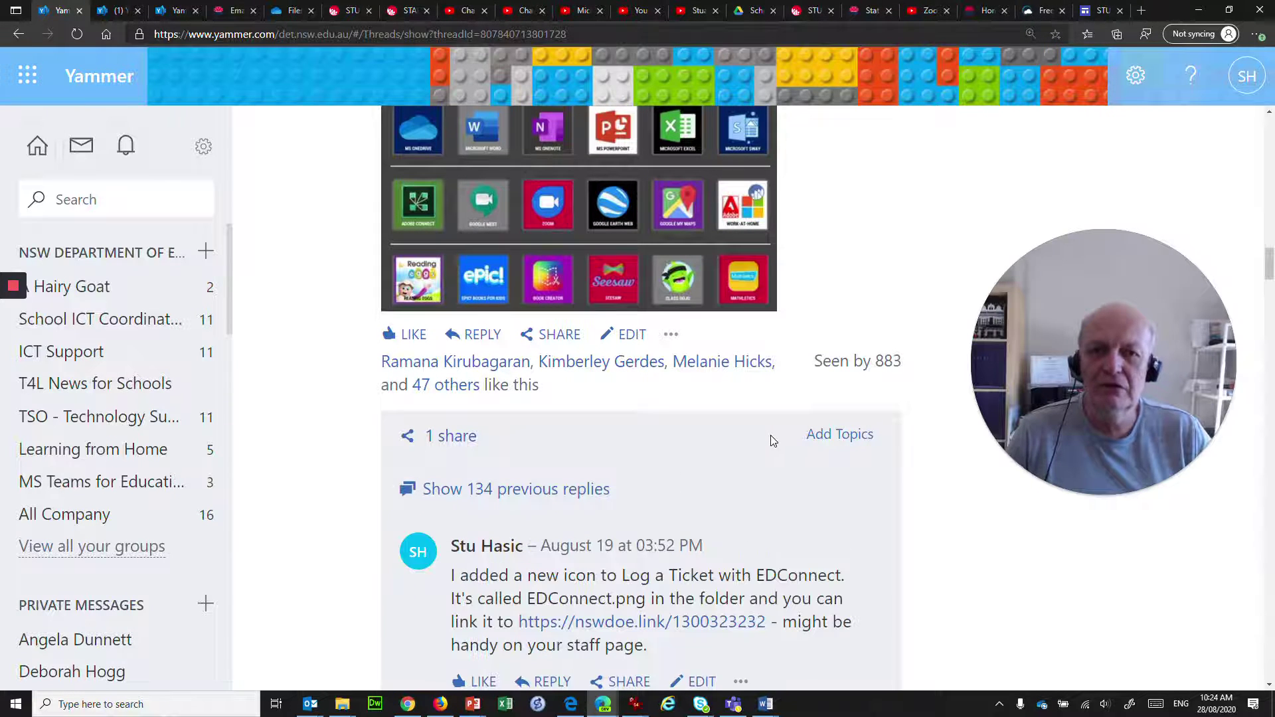
scroll(771, 438, down, 12)
scroll(755, 437, down, 20)
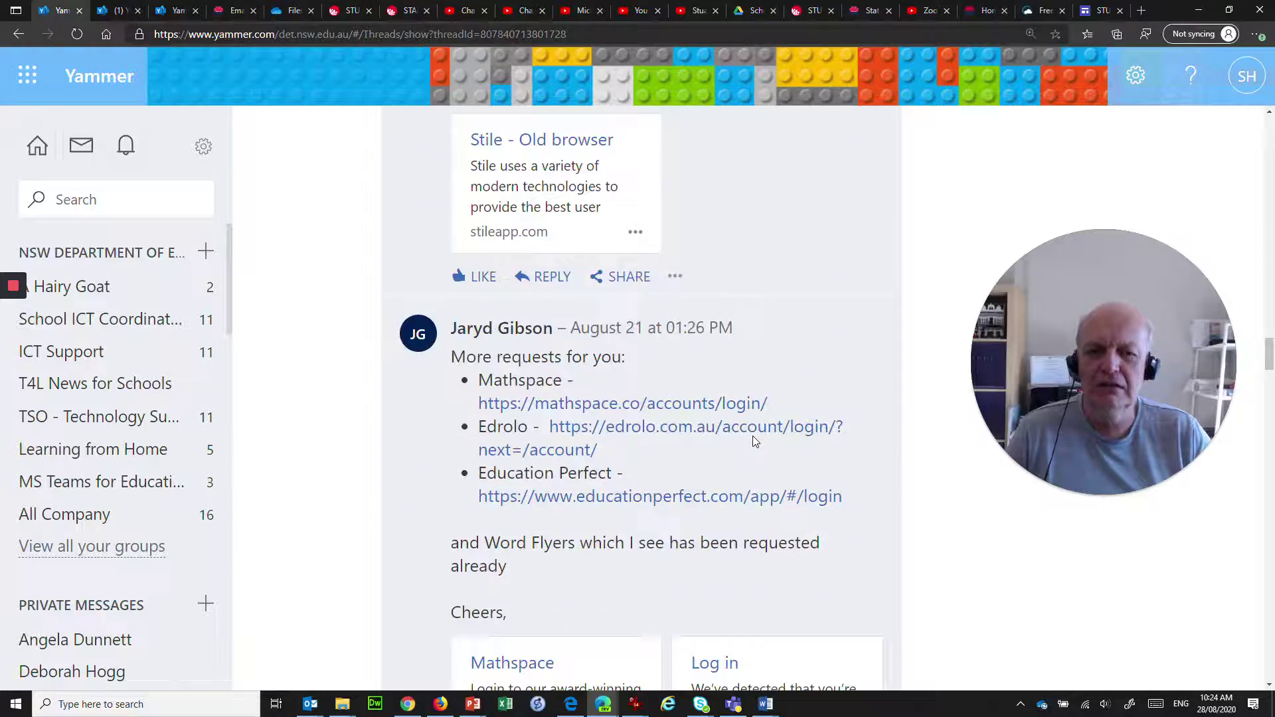
scroll(757, 435, down, 20)
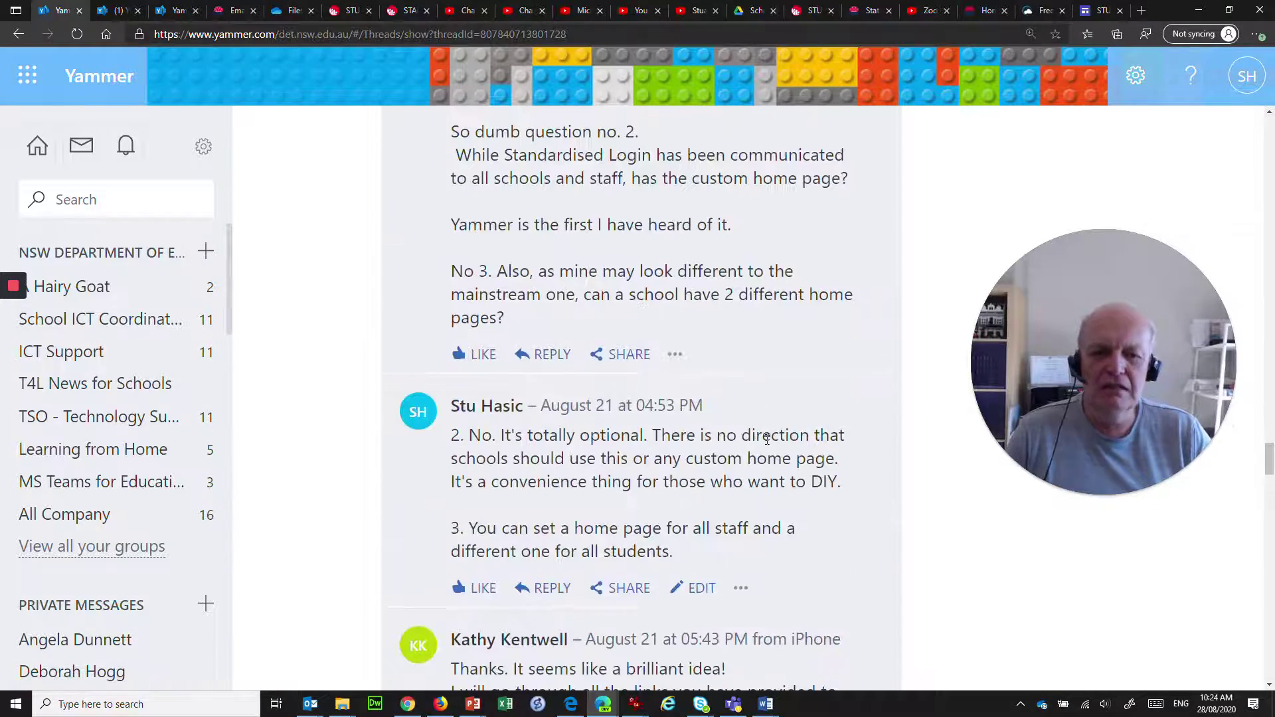
scroll(796, 496, down, 20)
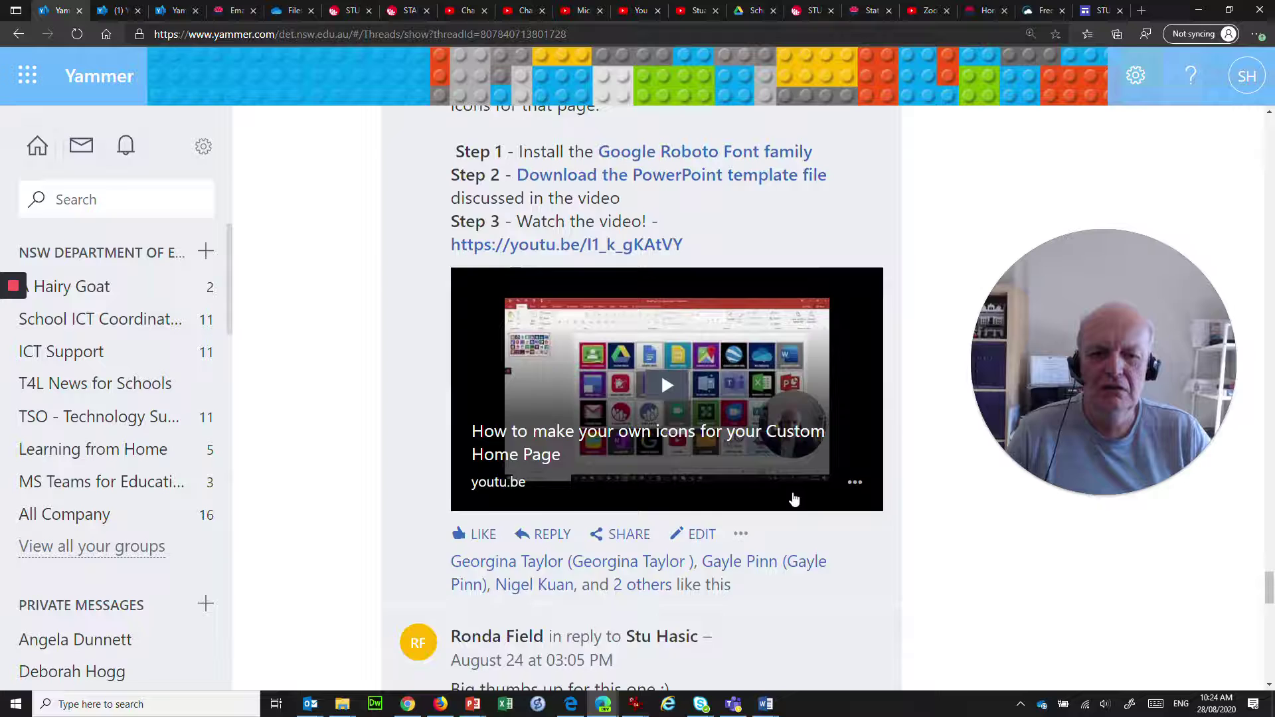
scroll(794, 492, up, 5)
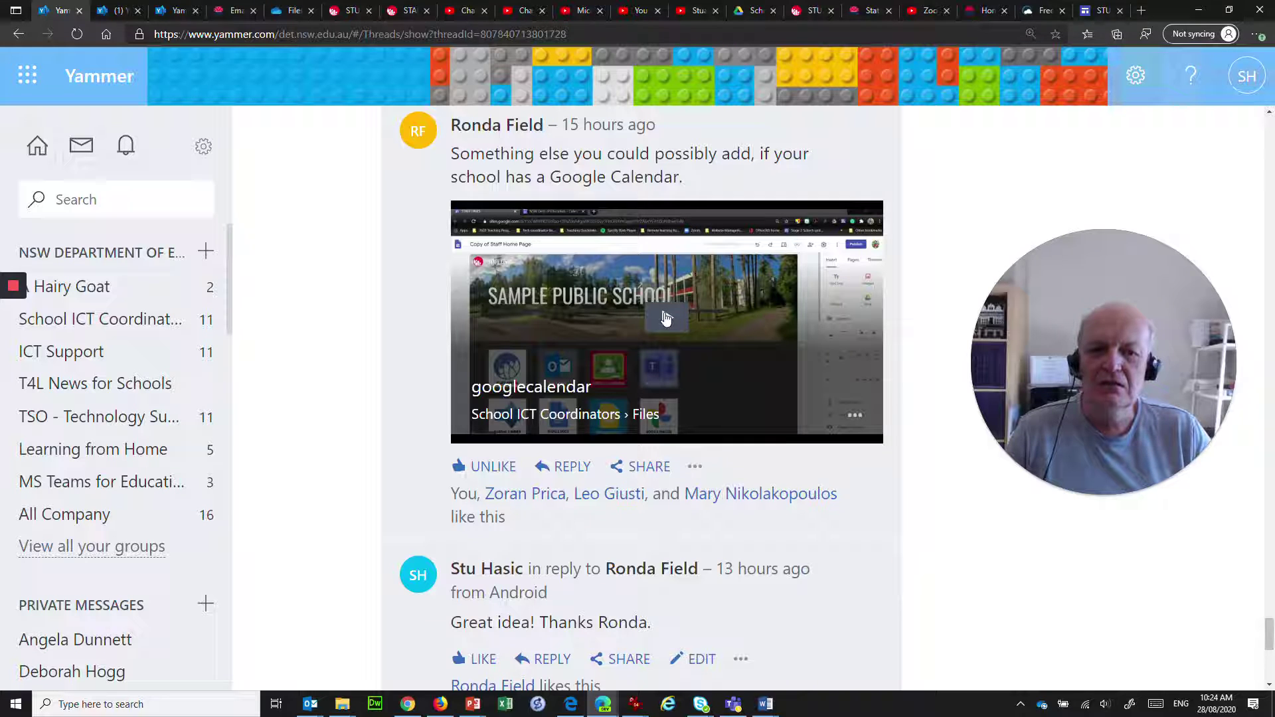
Watch the googlecalendar demo video full screen, then go to the August 2020 school calendar
click(667, 320)
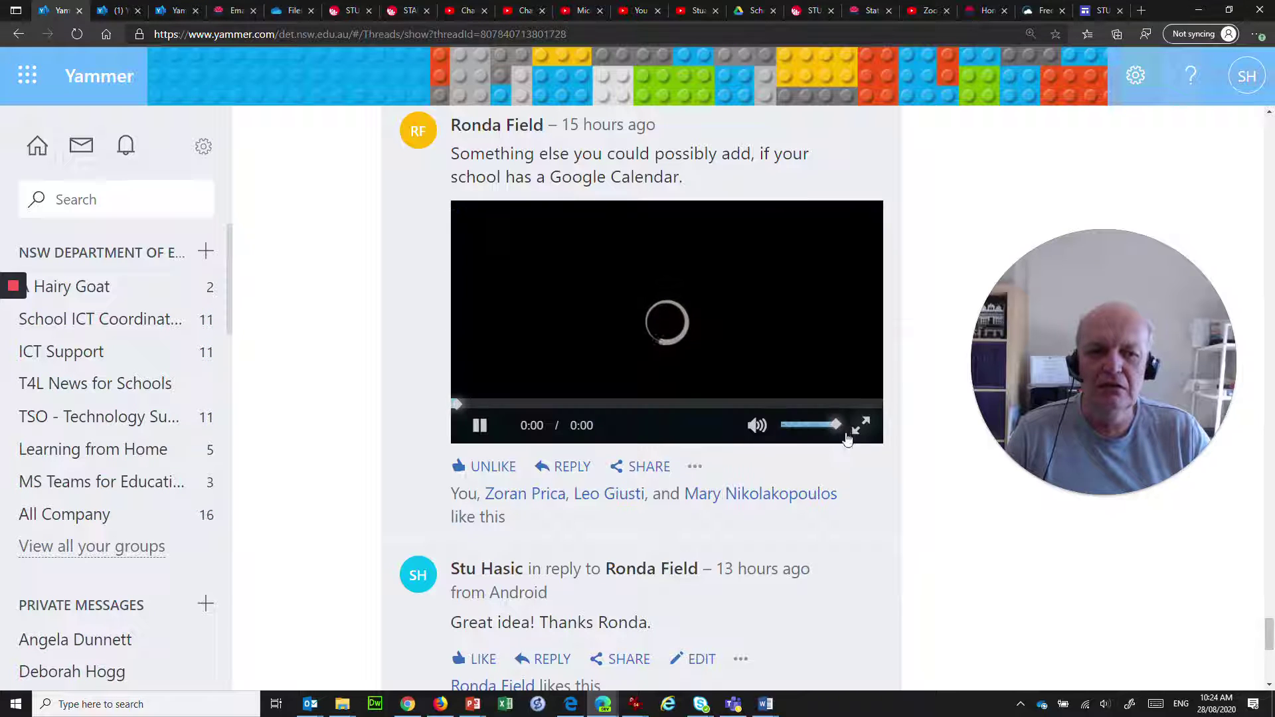
click(860, 428)
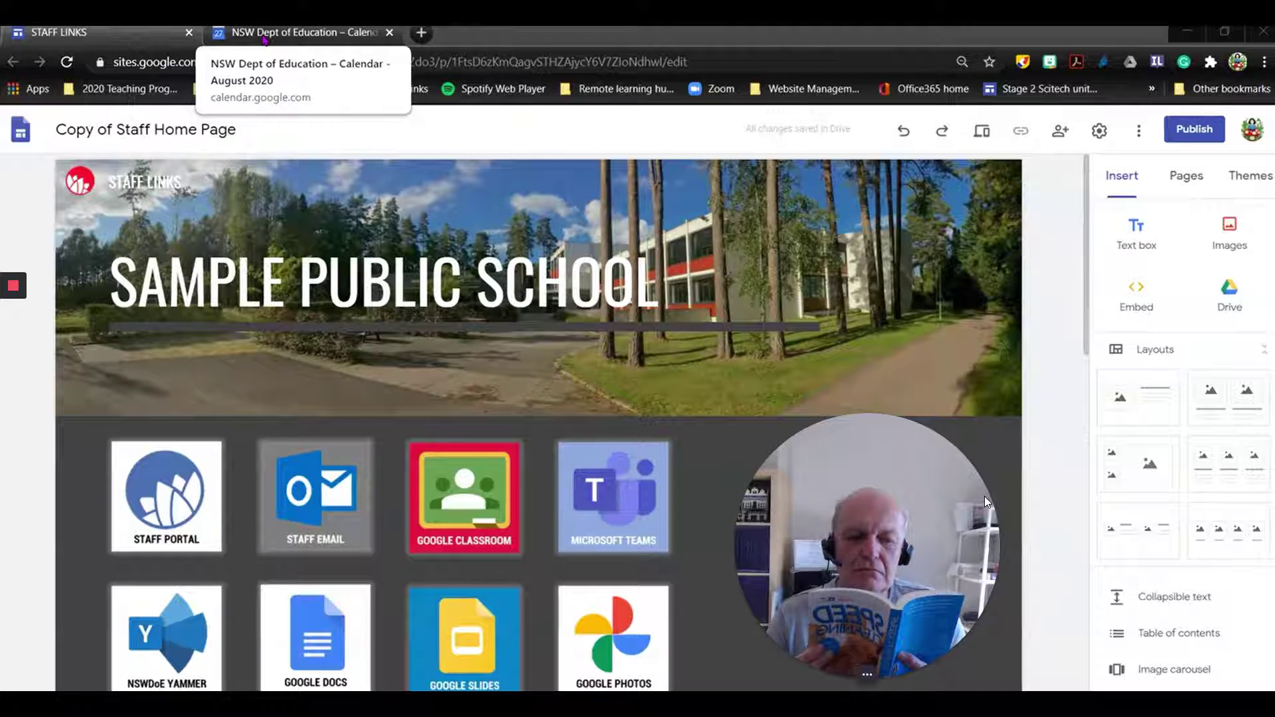
click(263, 34)
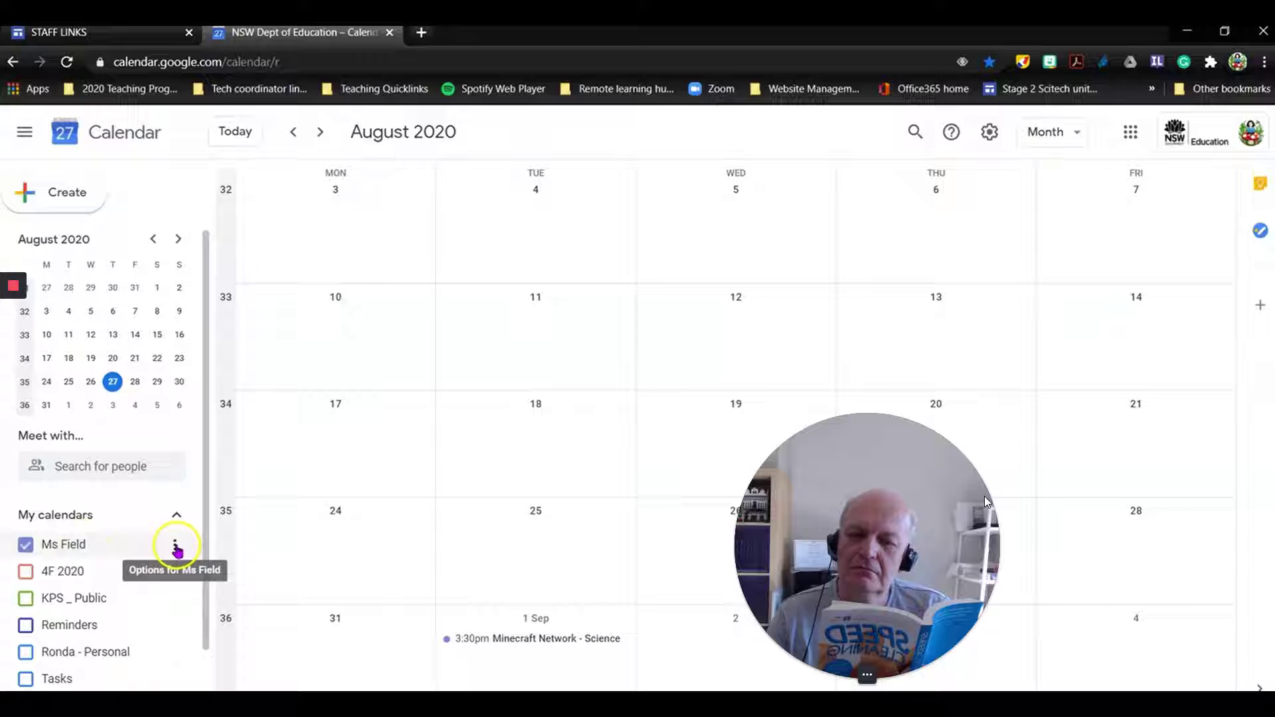
Open the teacher calendar's Settings and sharing and select its public URL under Integrate calendar
click(176, 549)
click(196, 564)
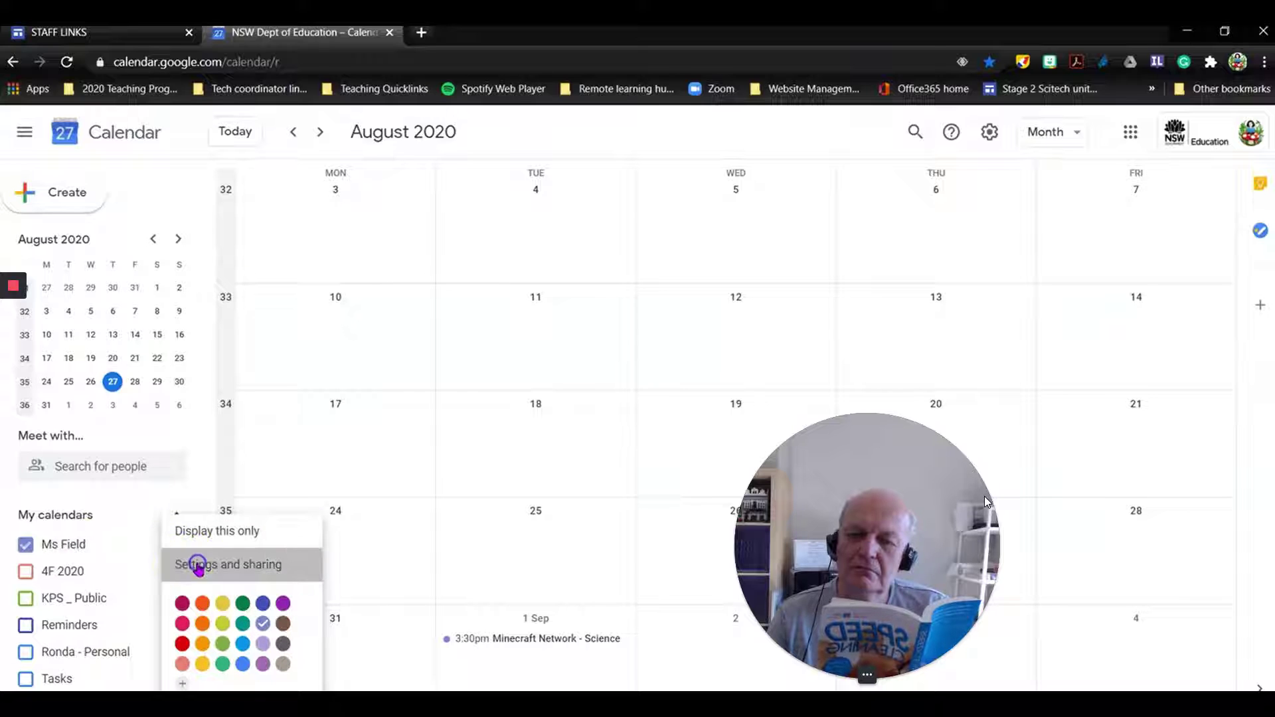
scroll(441, 547, down, 8)
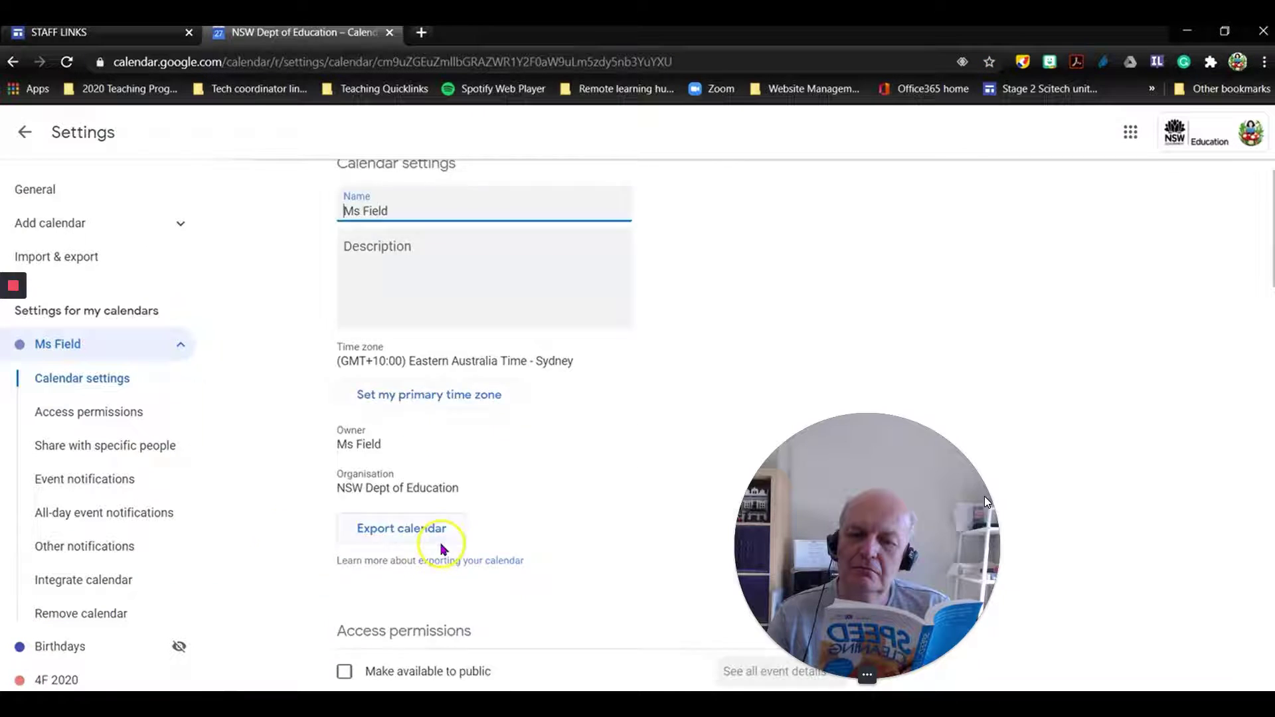
scroll(441, 545, down, 15)
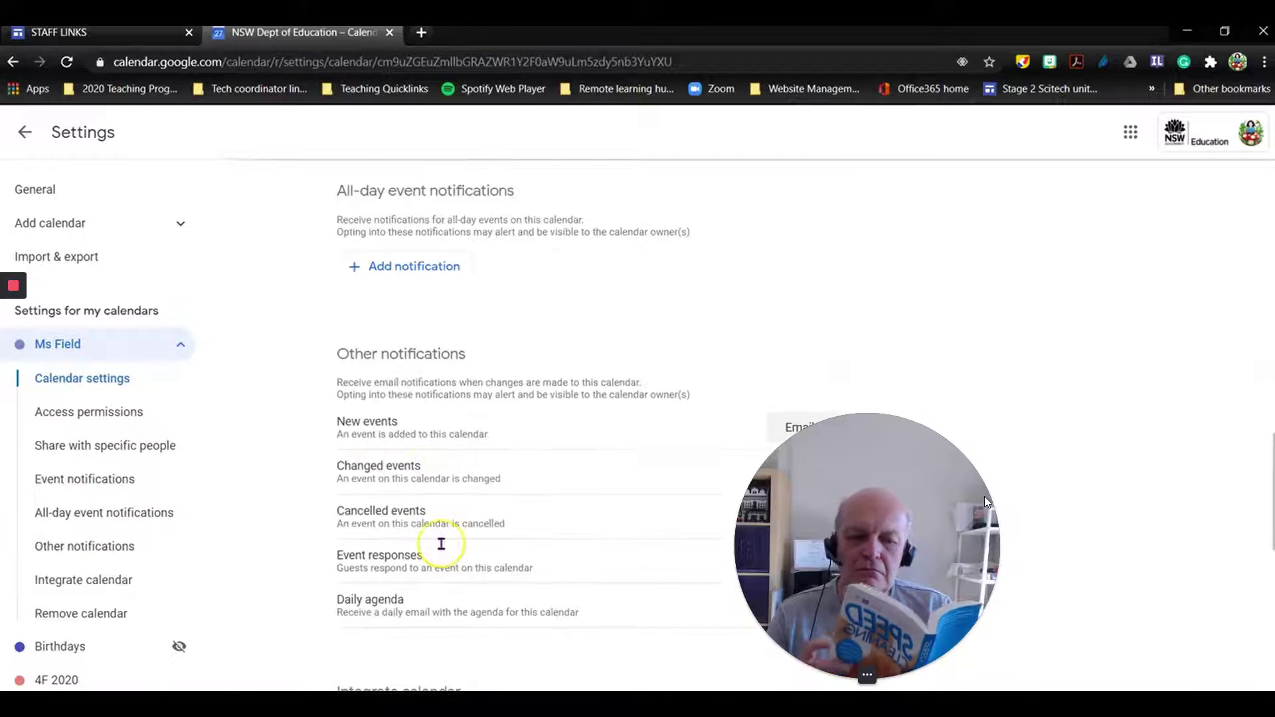
scroll(441, 549, down, 2)
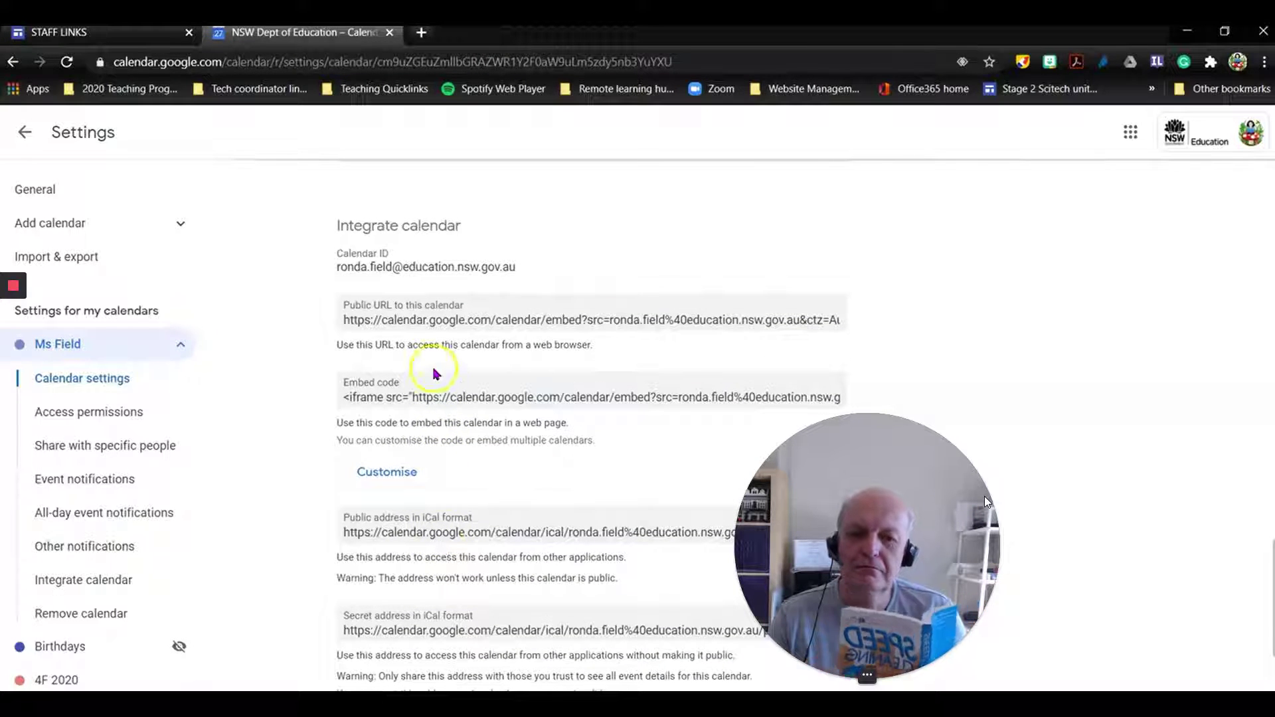
click(427, 313)
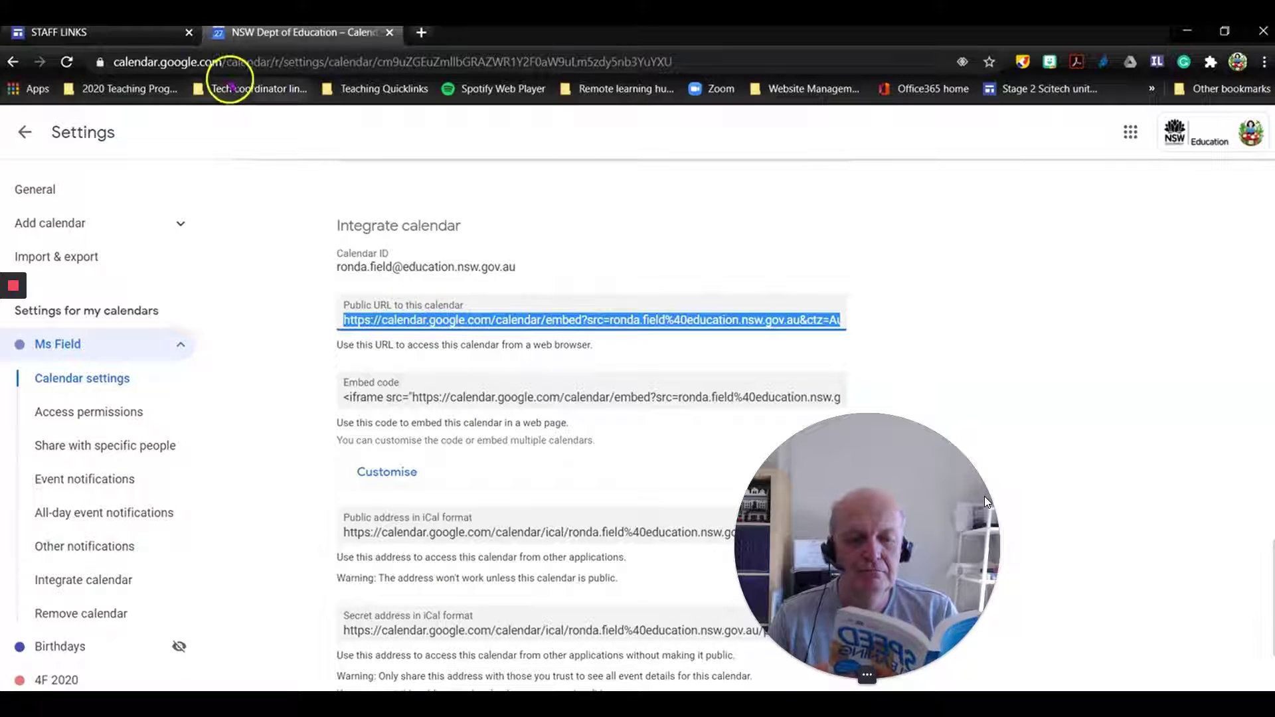
Embed the copied calendar URL on the staff page beside the app tiles, then exit full screen
click(163, 41)
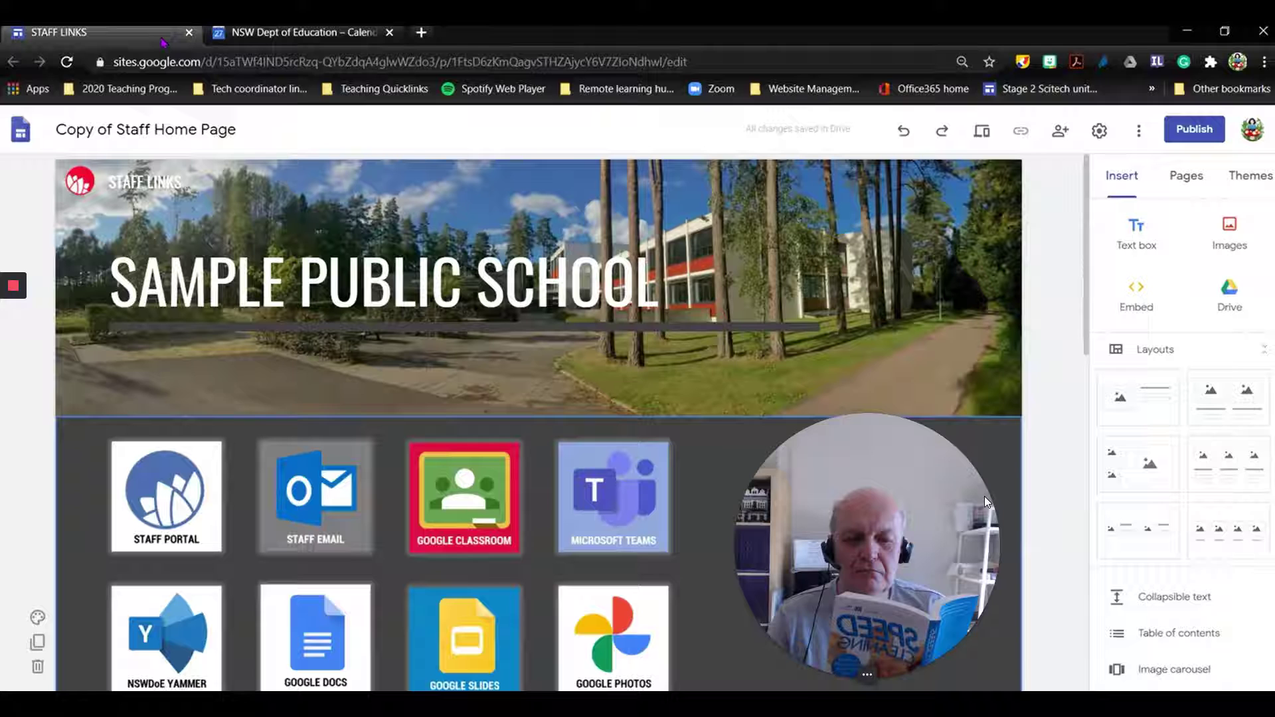
key(ctrl+v)
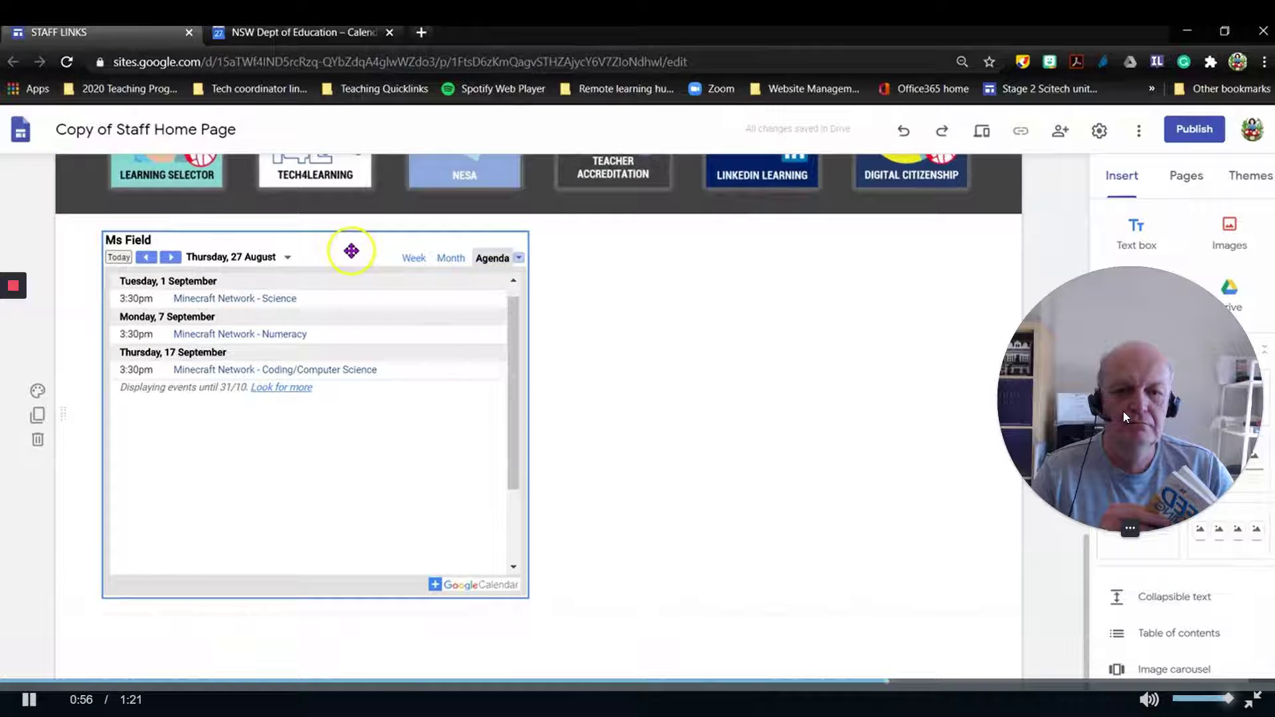
drag(356, 250, 671, 206)
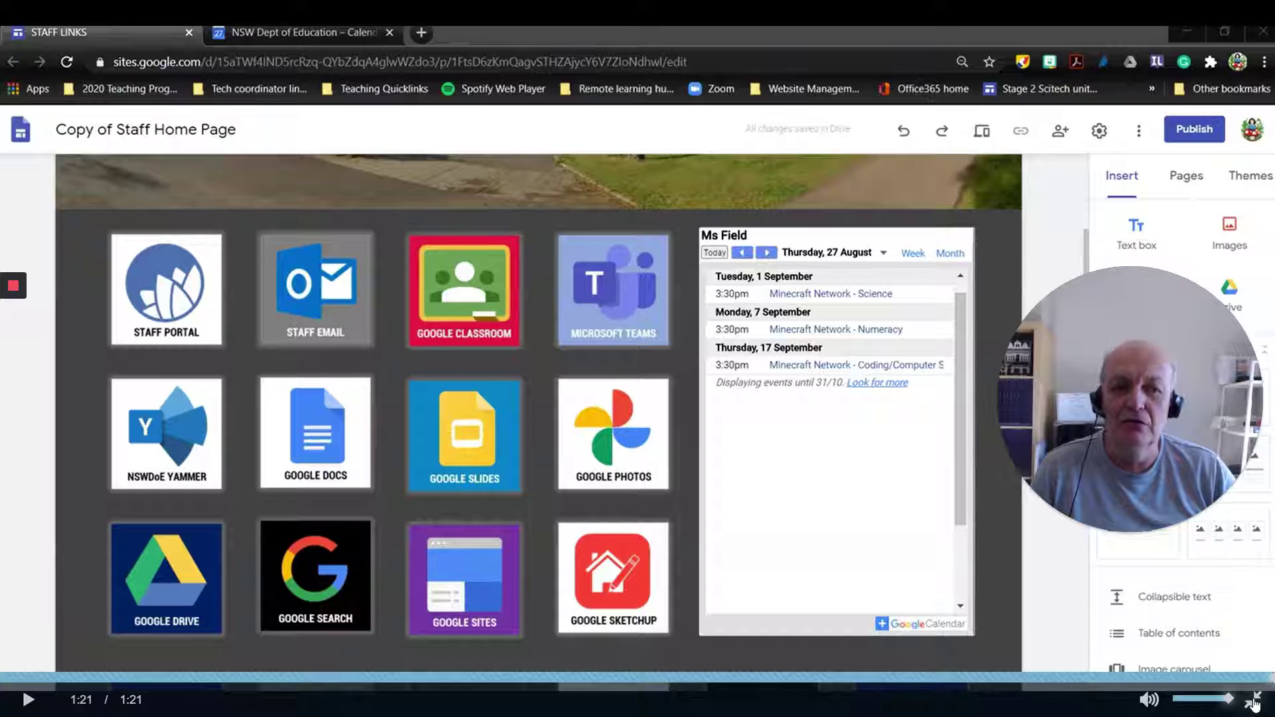
click(1253, 703)
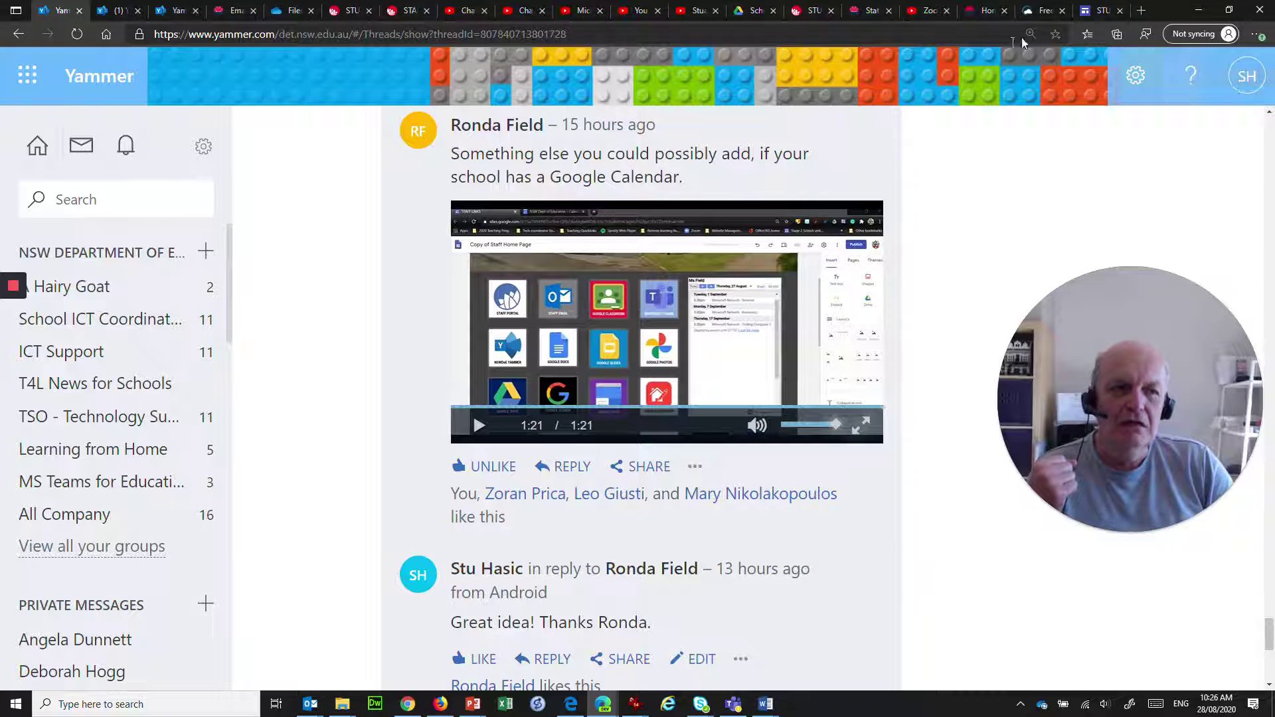
Scroll through the Student Home Page Test site's icon links, then switch to weatherwidget.io
click(1099, 10)
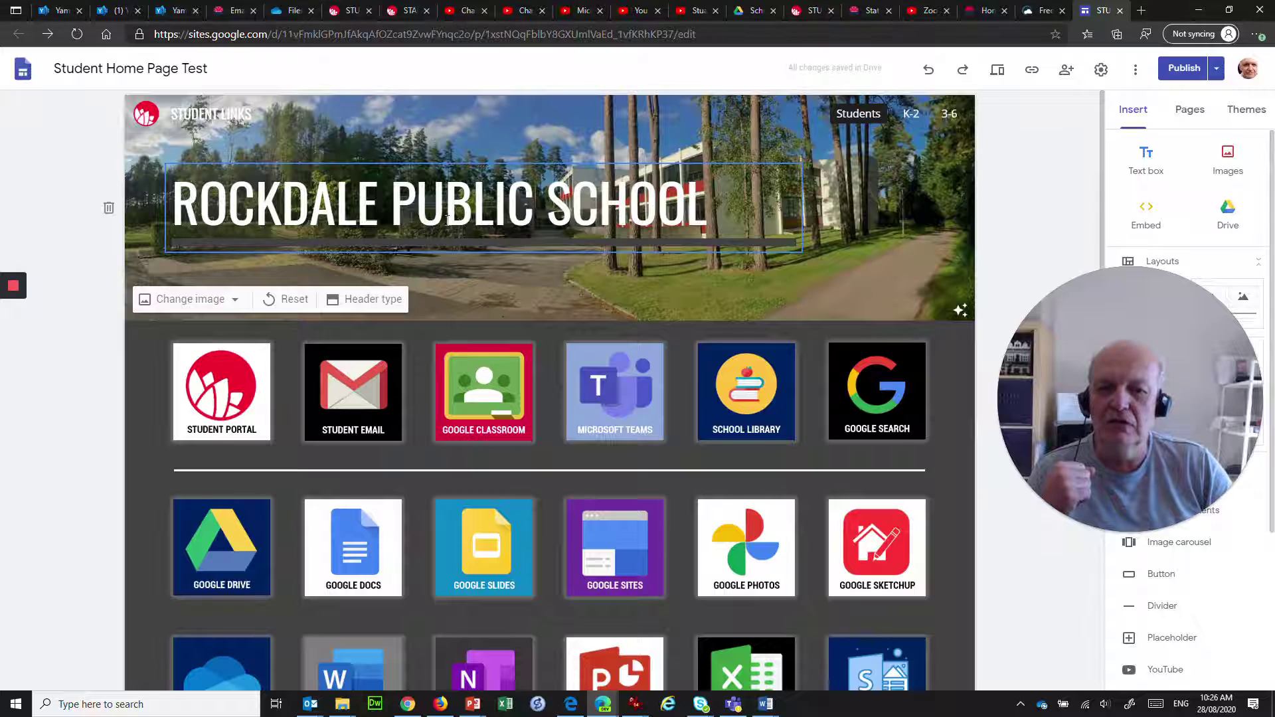
scroll(447, 219, down, 2)
scroll(398, 263, up, 2)
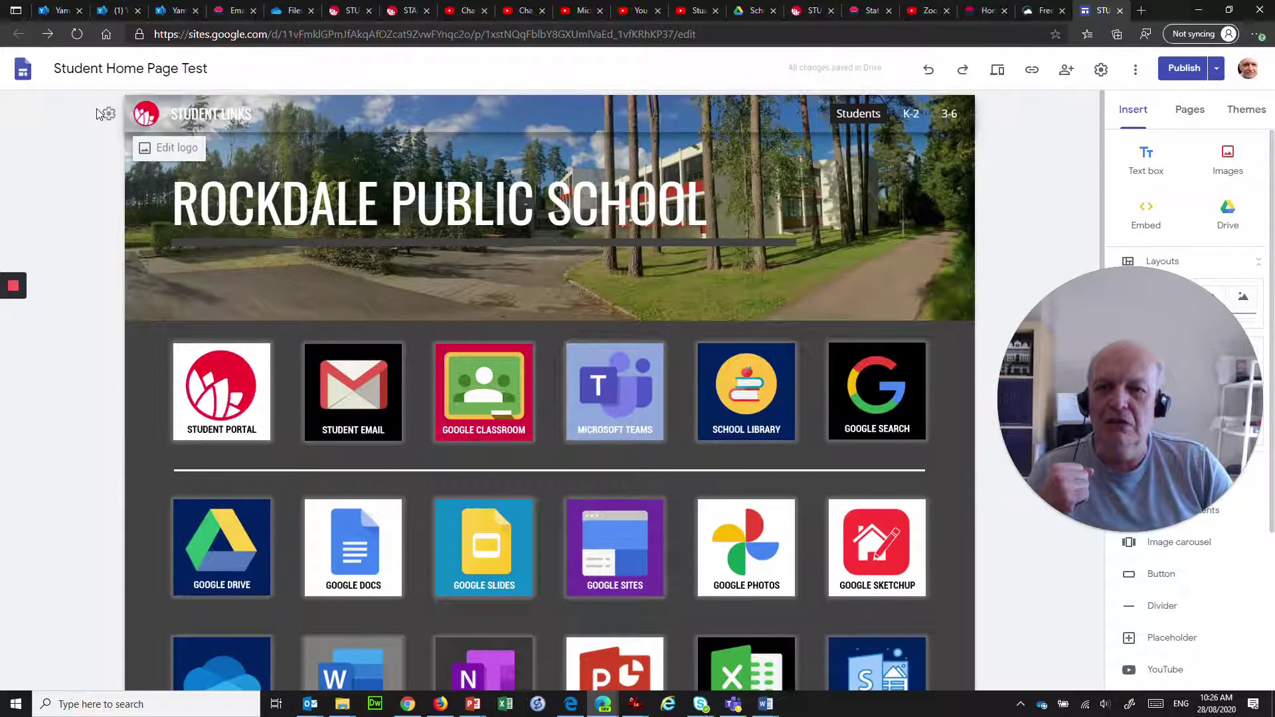
scroll(544, 253, down, 10)
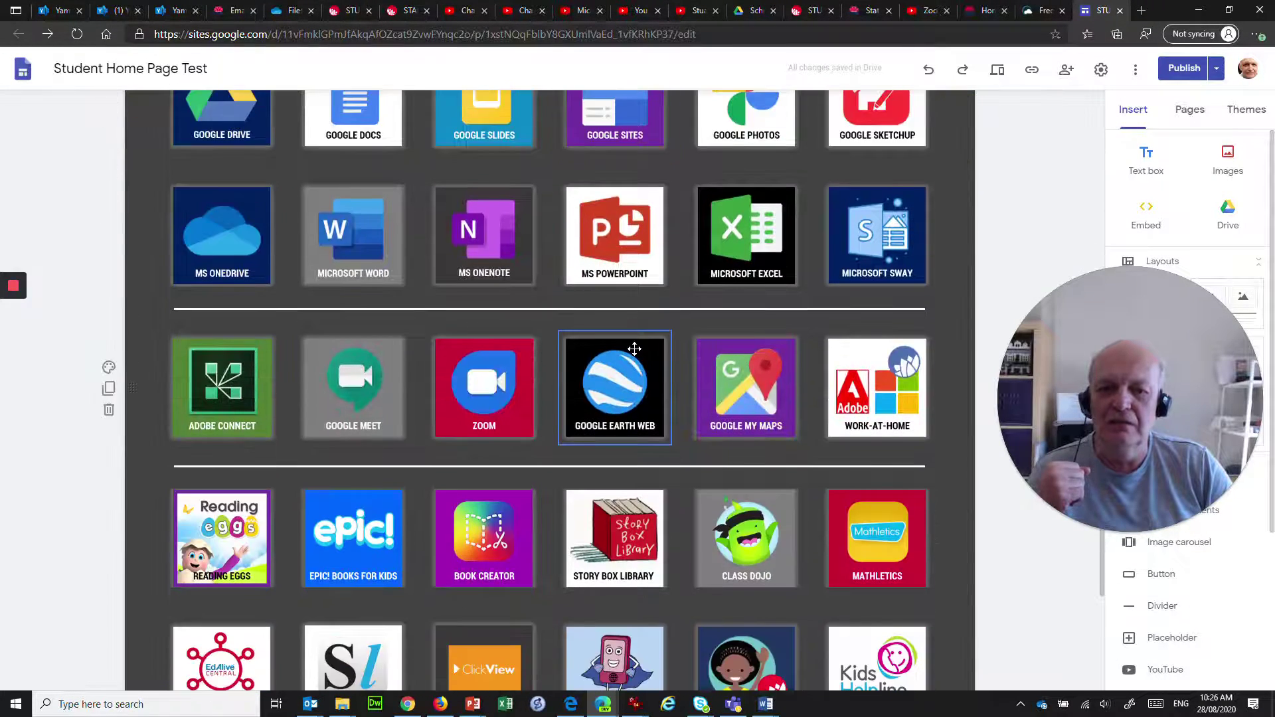
scroll(584, 340, up, 10)
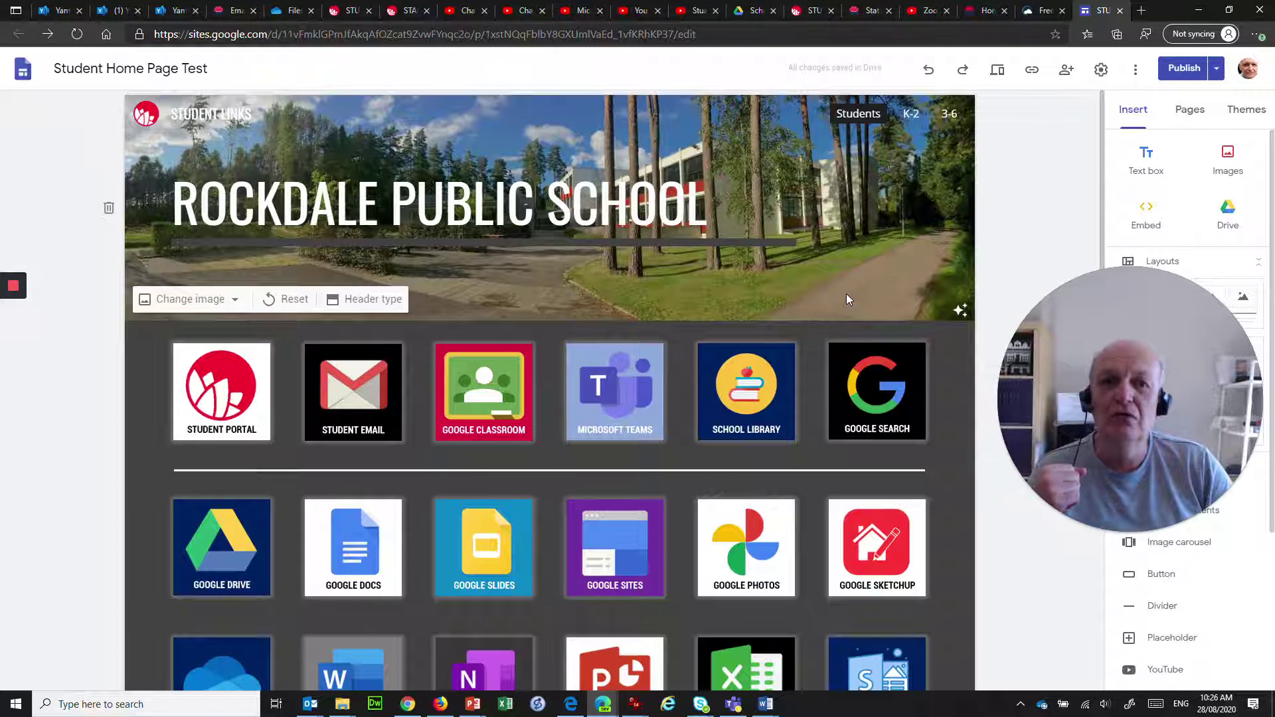
click(1039, 11)
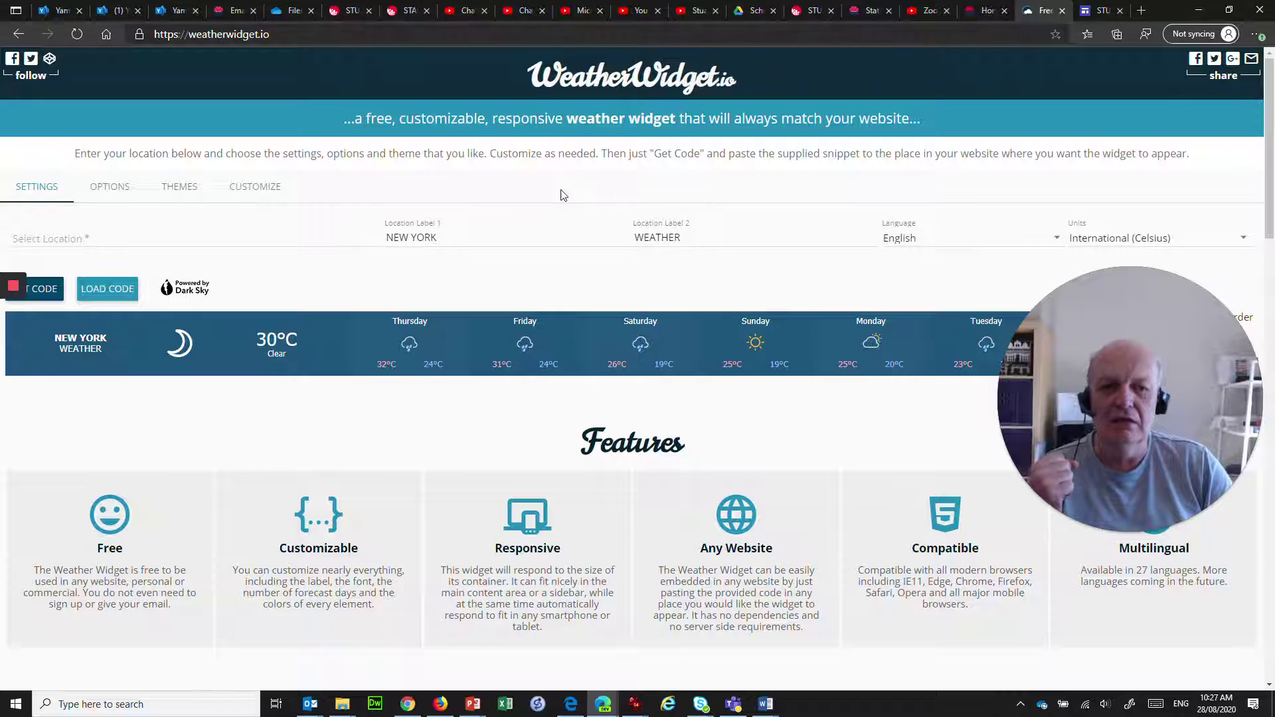
Set the weather widget's location to Sydney NSW, Australia
scroll(484, 200, down, 1)
scroll(93, 228, up, 1)
click(52, 238)
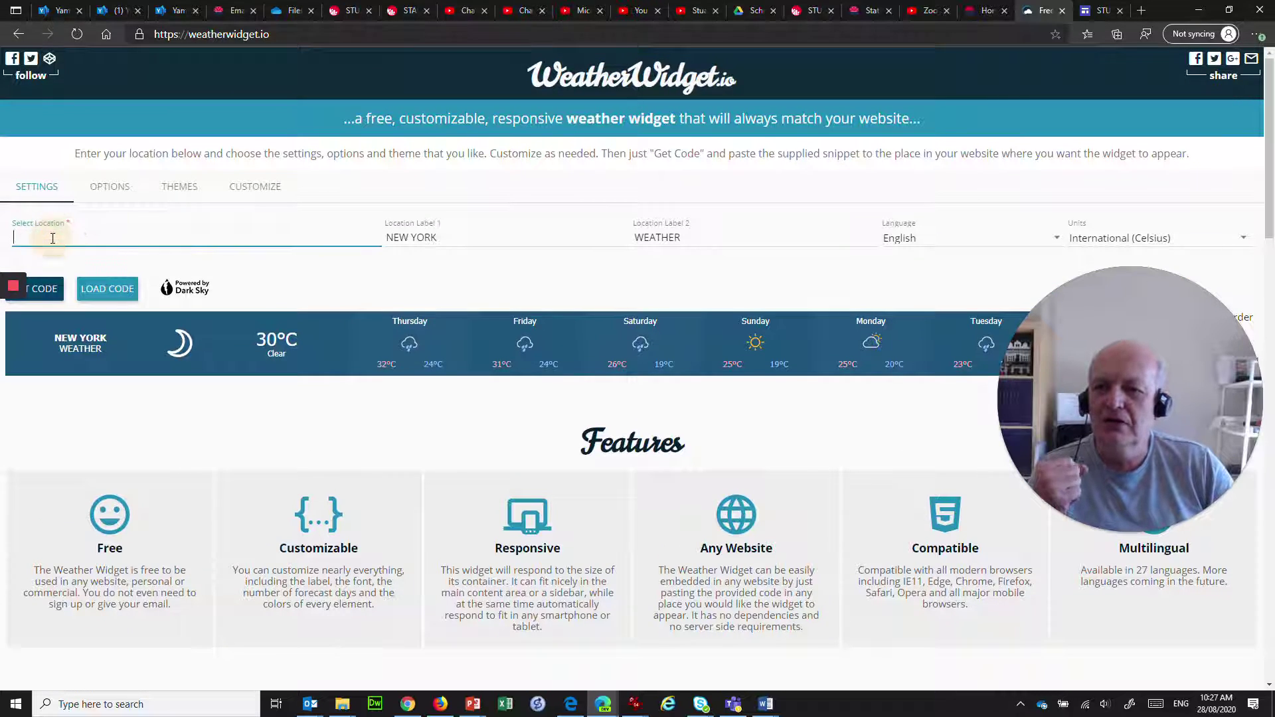
text(Syndey)
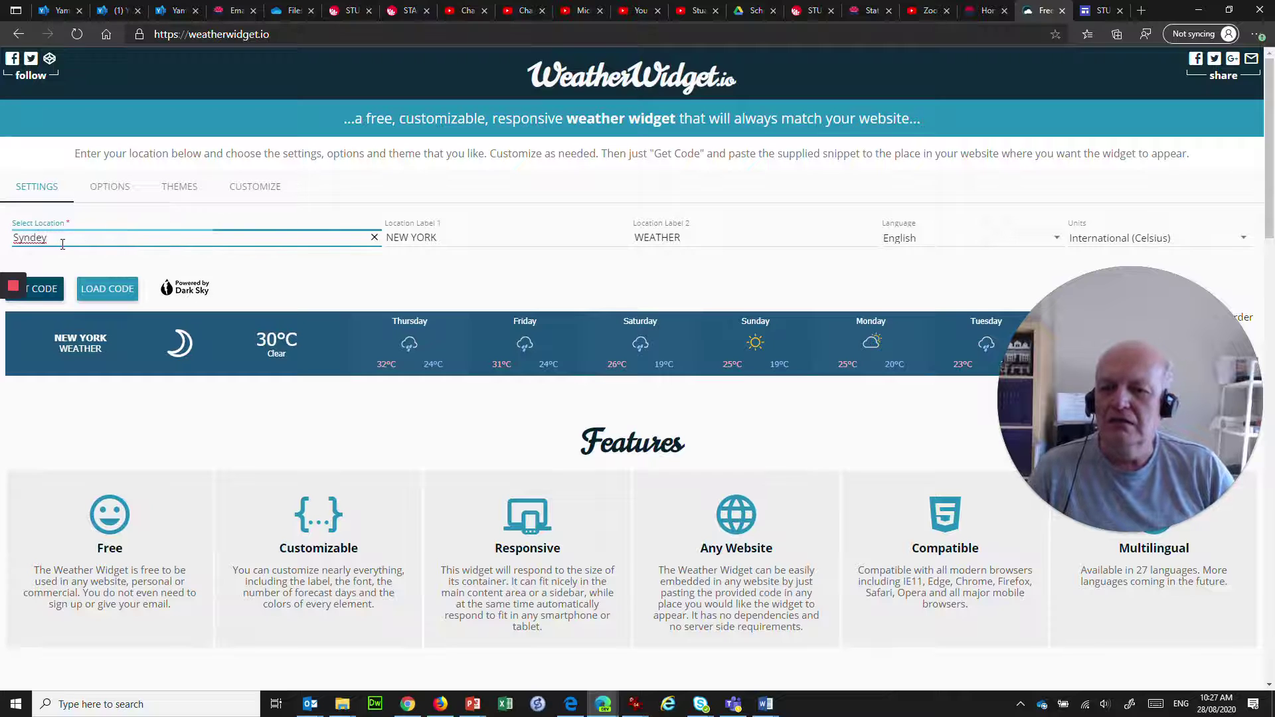
click(44, 265)
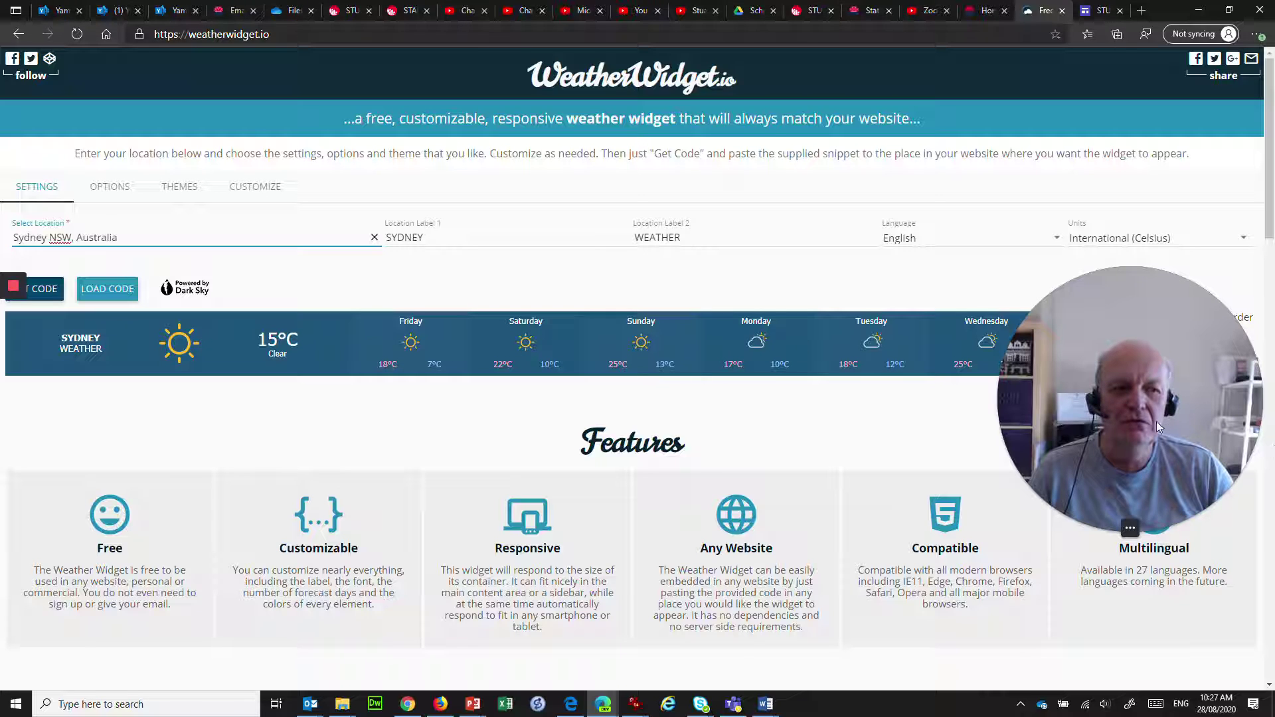
Resize the widget preview to about 1291 px wide so the forecast fits one row
drag(1156, 421, 1149, 538)
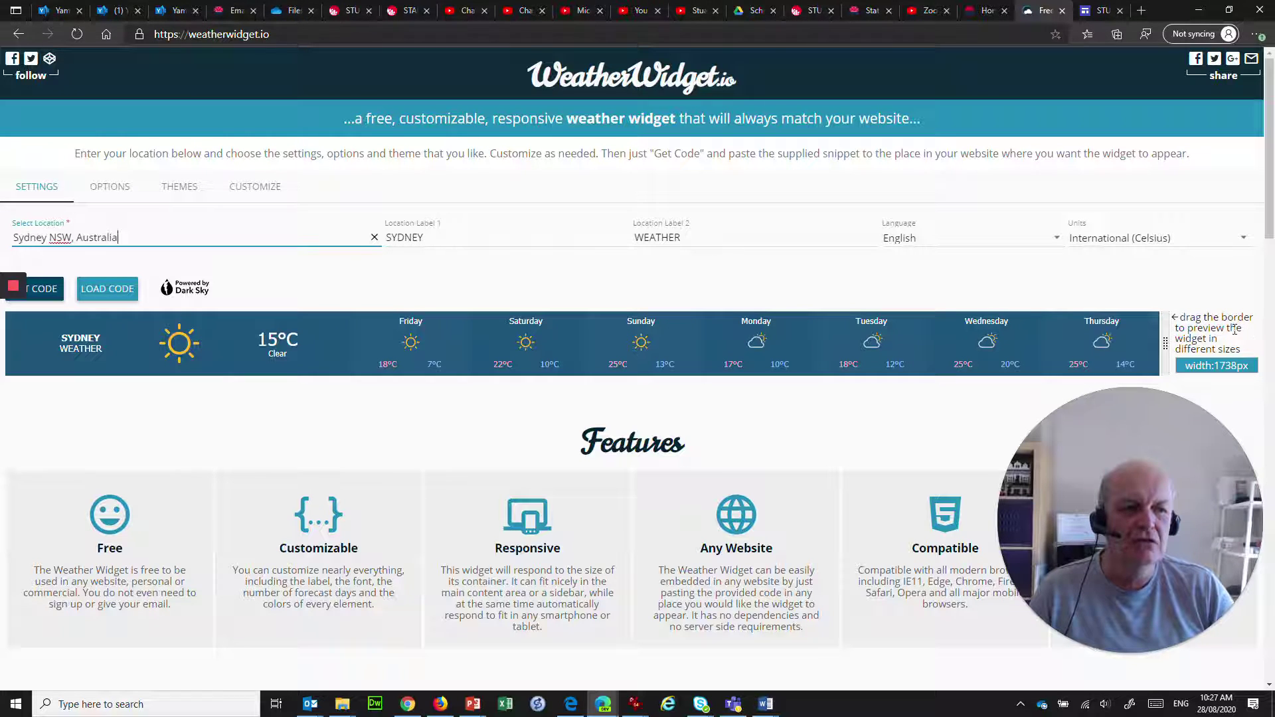
drag(1164, 343, 334, 342)
drag(475, 347, 870, 346)
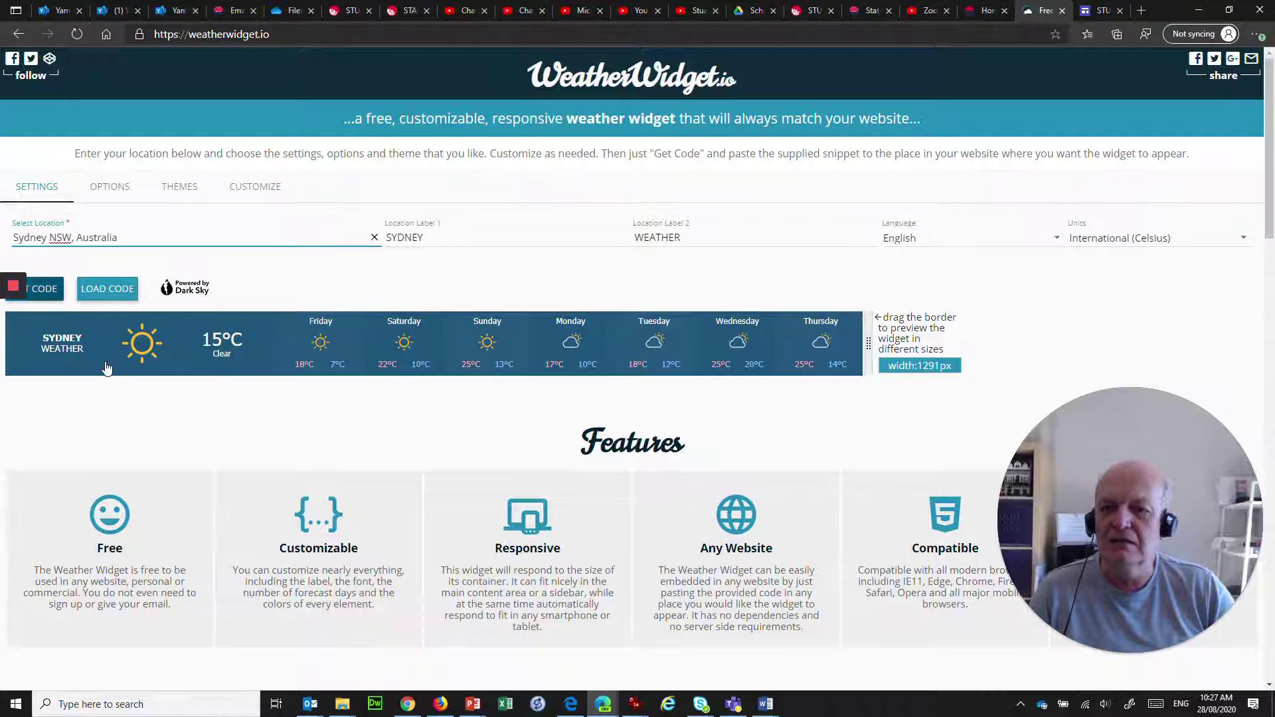
Copy the Sydney widget's embed snippet from the Get Code dialog, then close it
scroll(44, 298, down, 1)
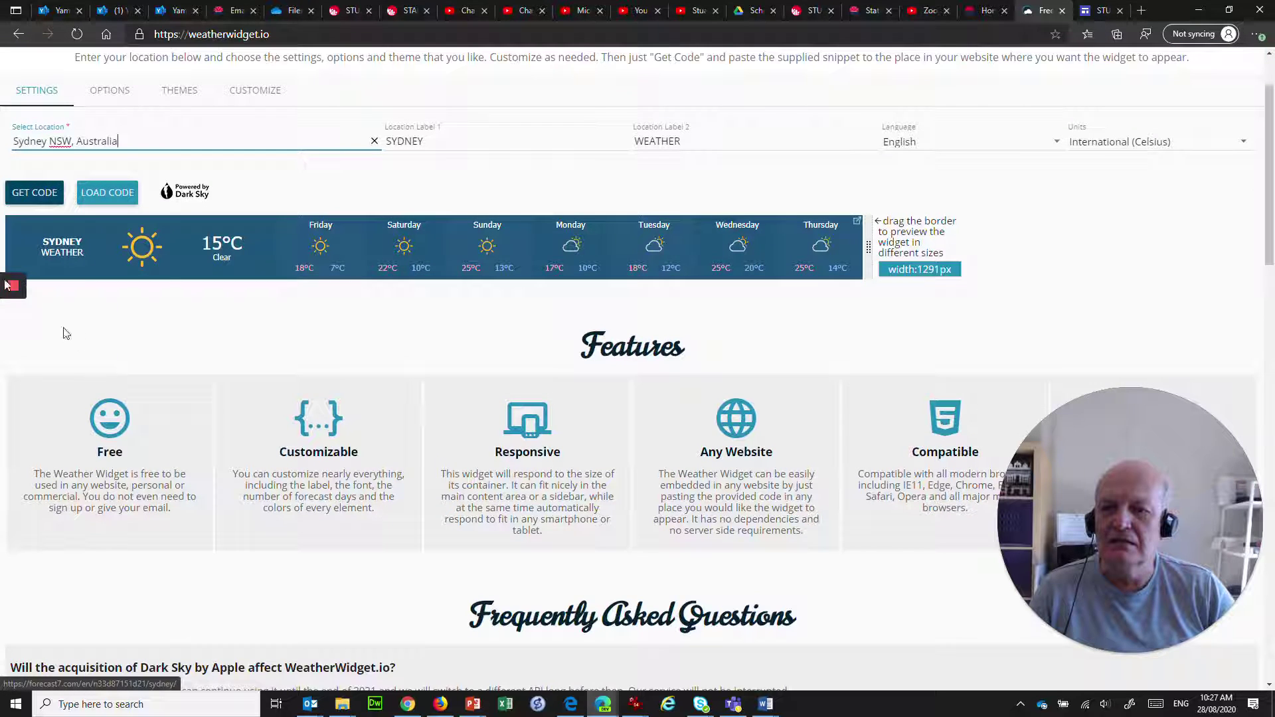
click(41, 199)
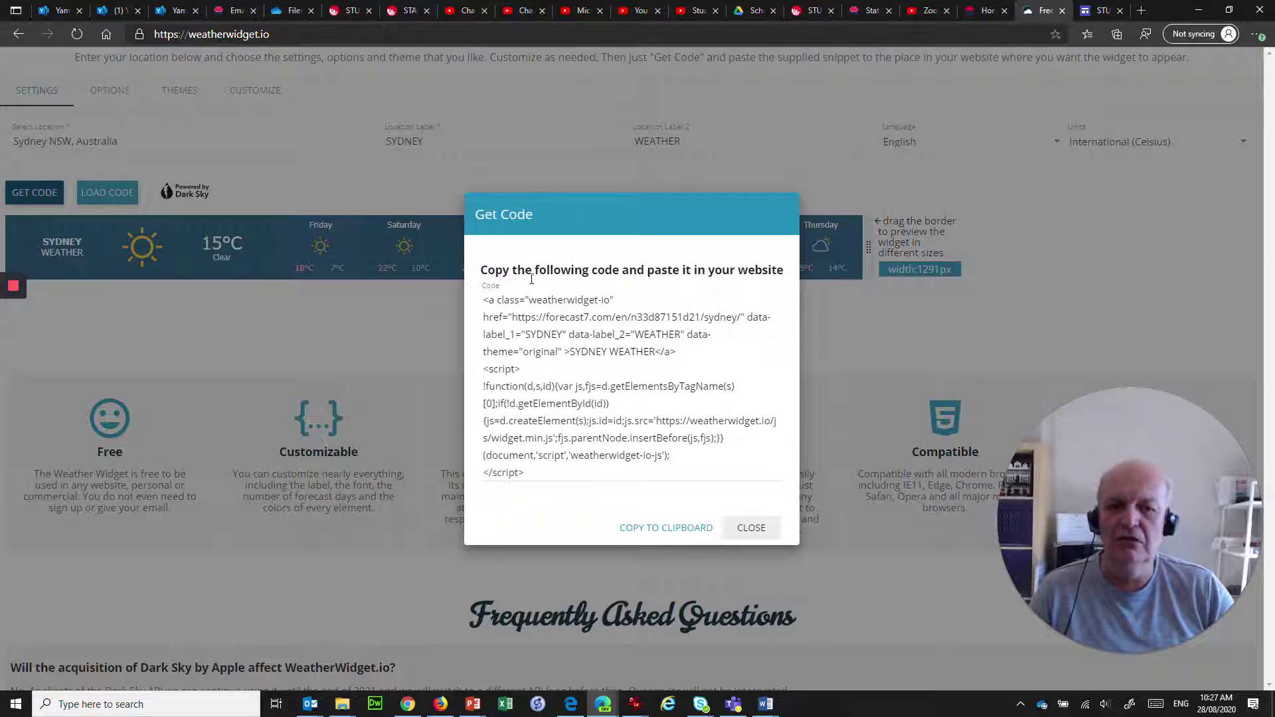
click(664, 525)
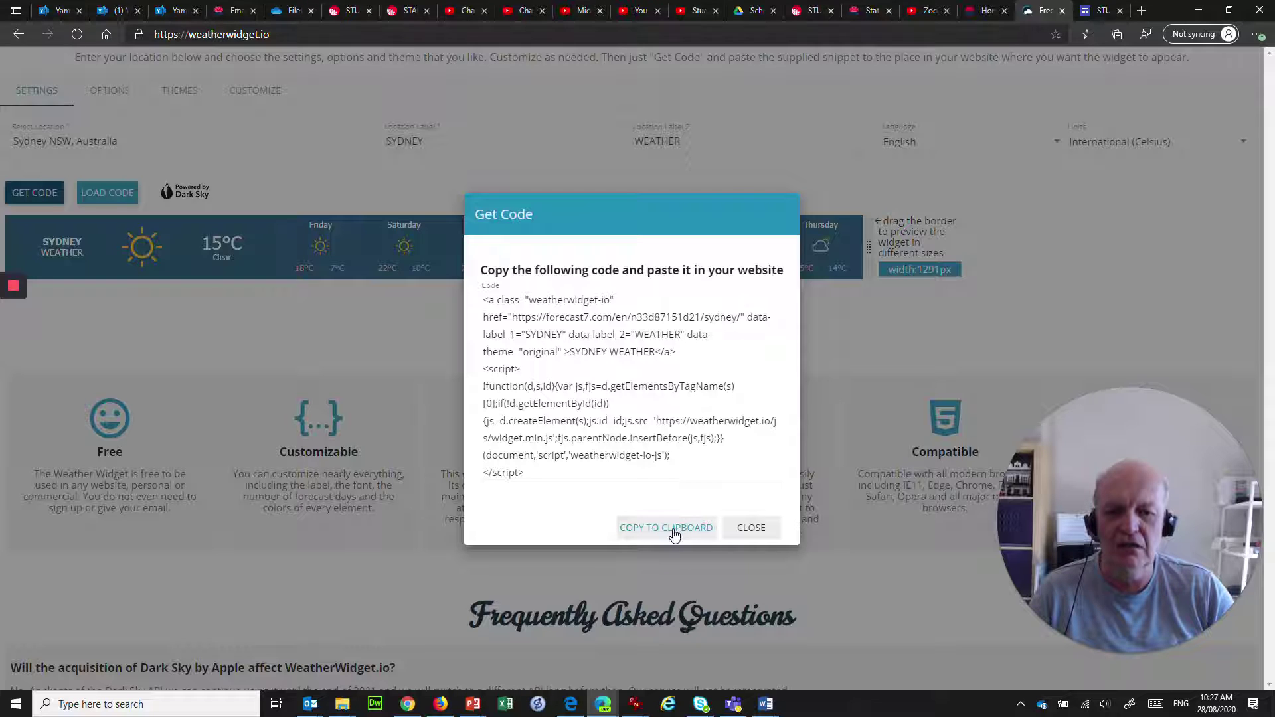
click(674, 534)
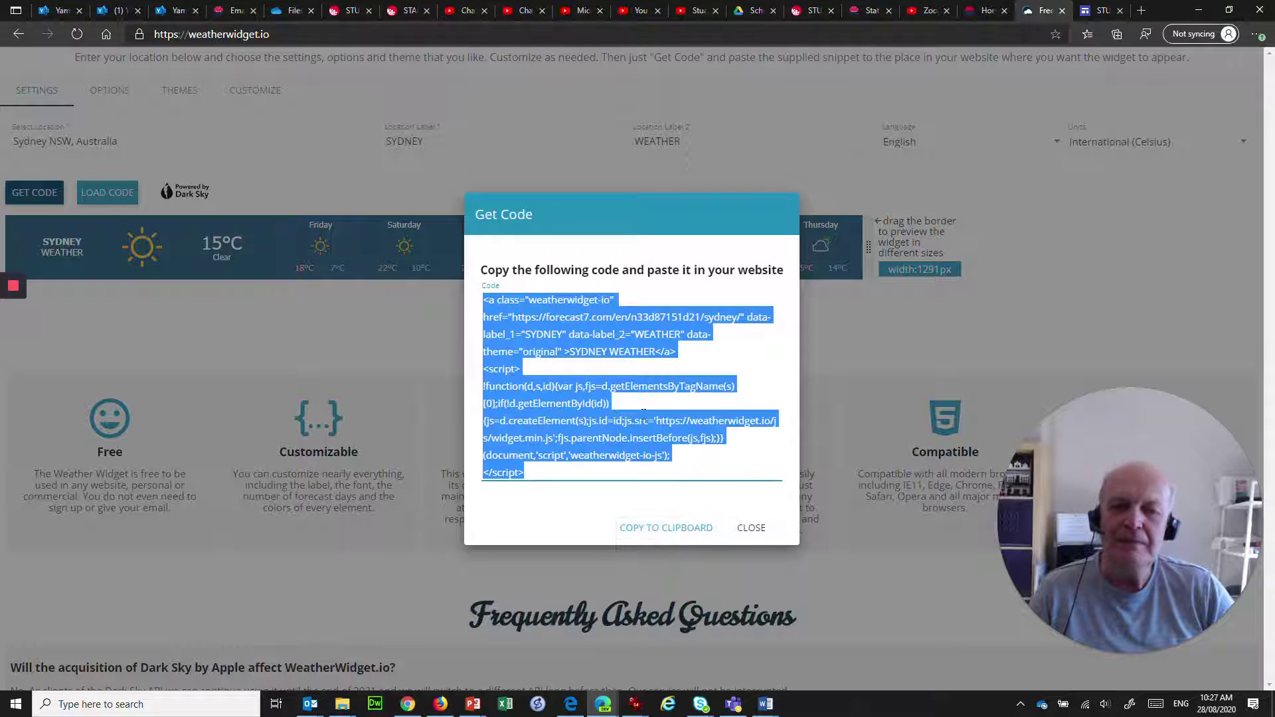
click(752, 528)
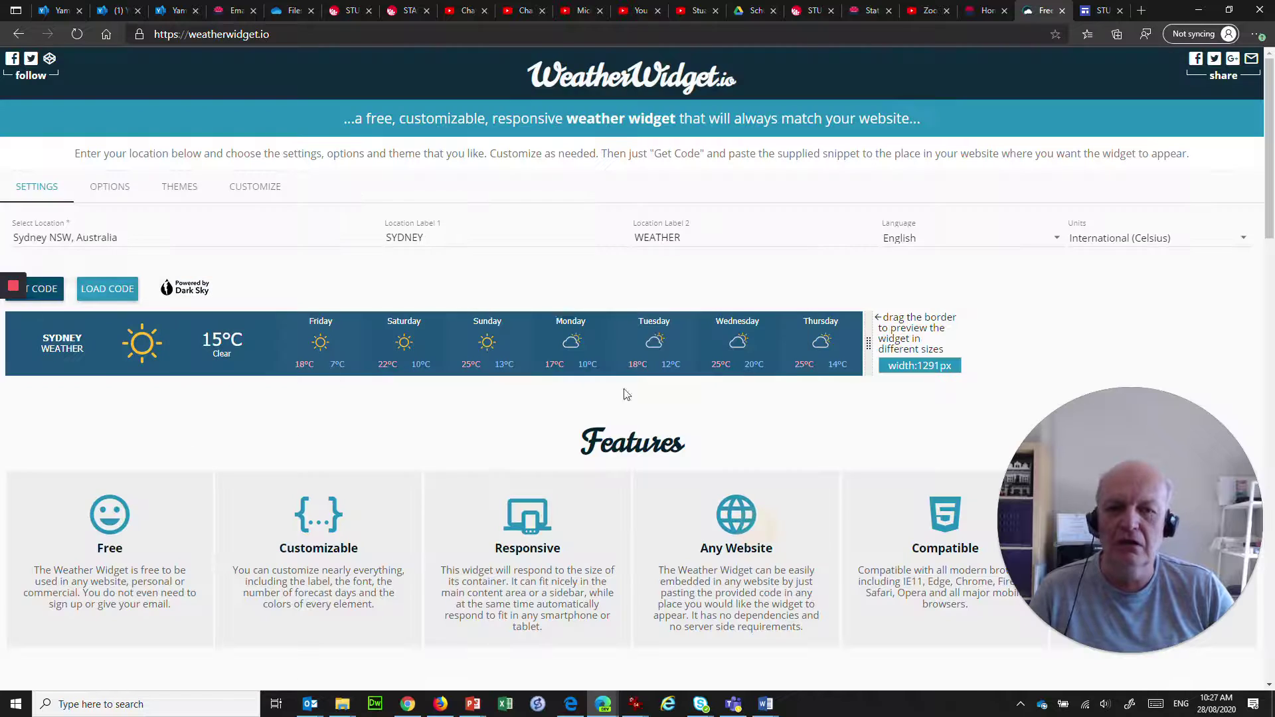
Below the app icon grid, start an Embed and paste the weather widget code
click(1099, 10)
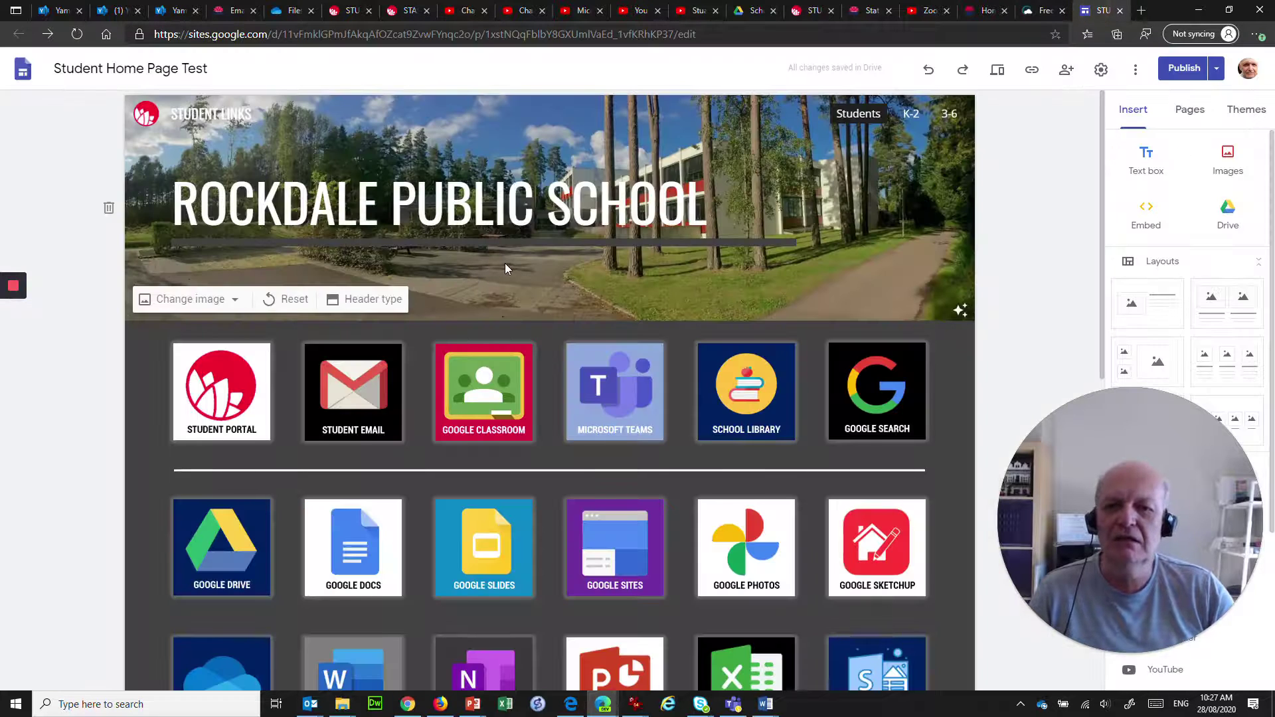
scroll(488, 277, down, 4)
scroll(487, 277, down, 5)
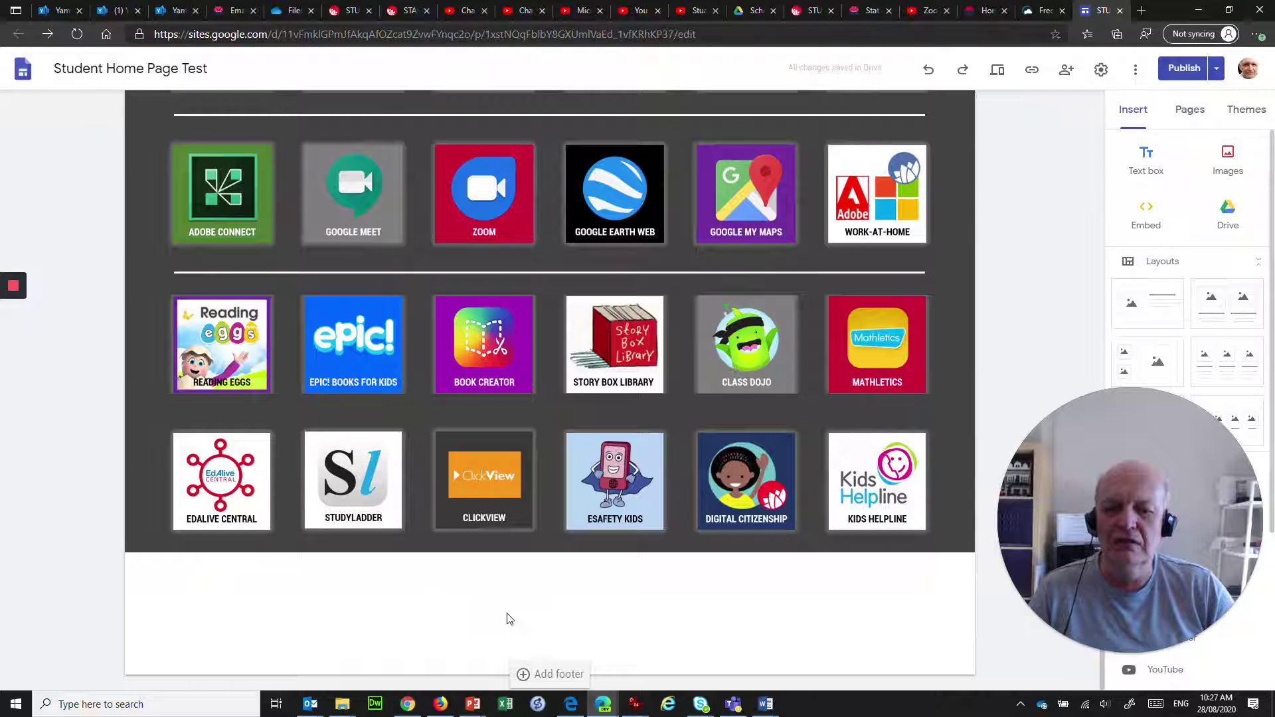
double_click(455, 589)
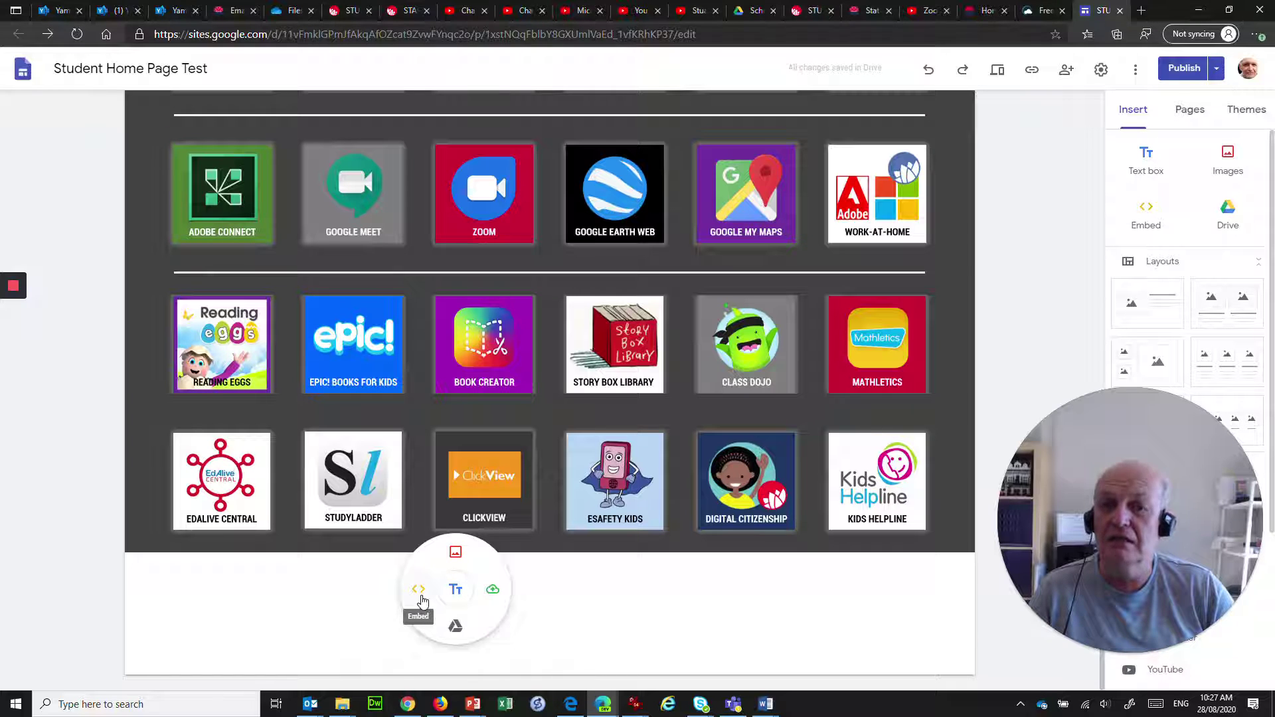
click(421, 593)
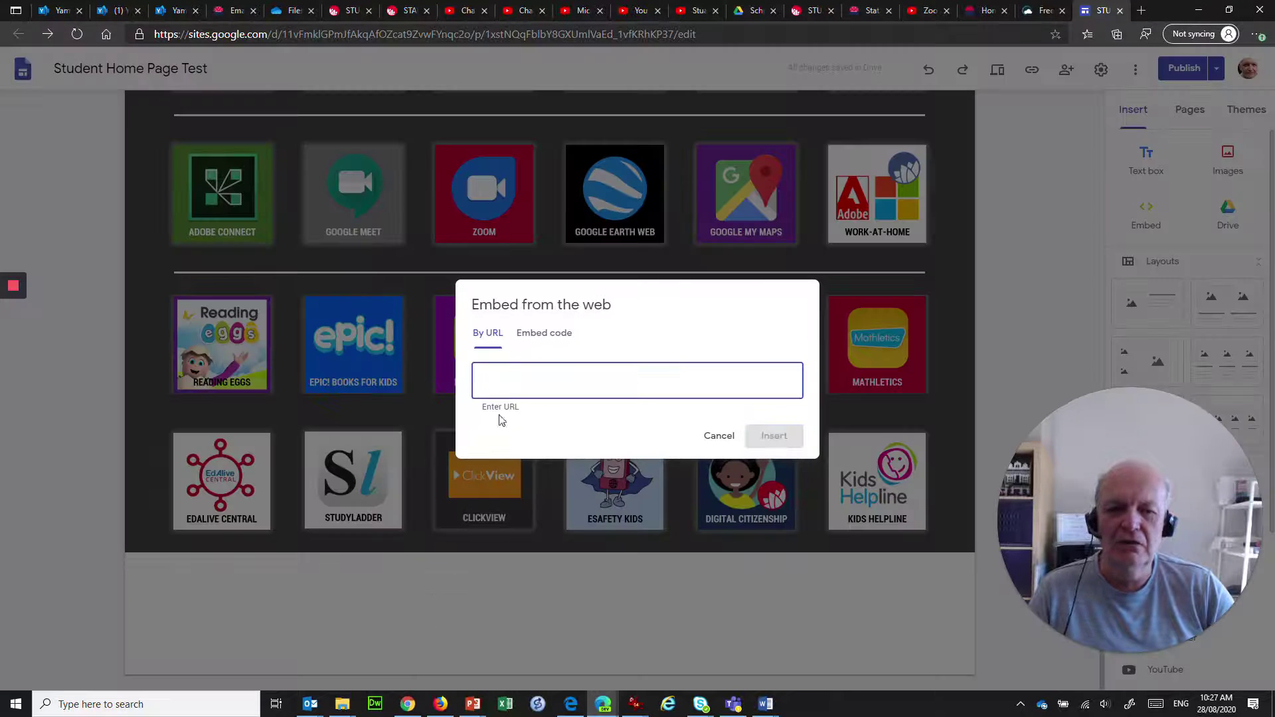
click(561, 338)
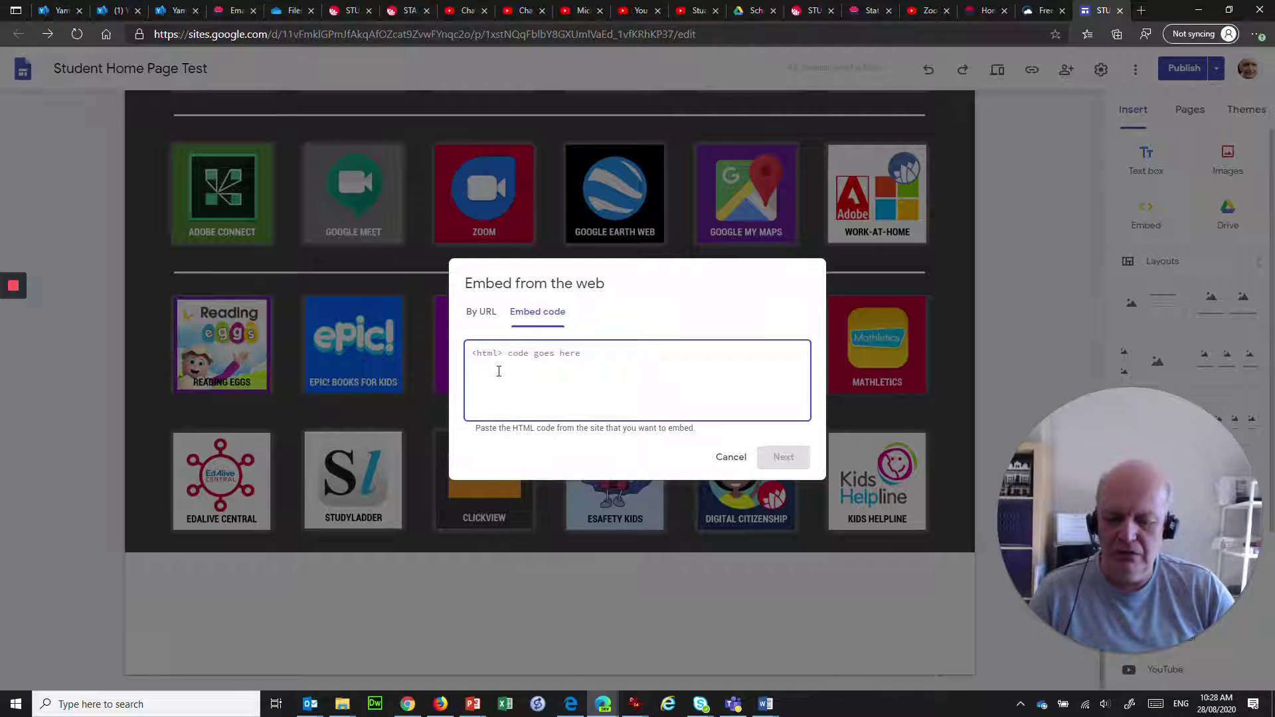
key(ctrl+v)
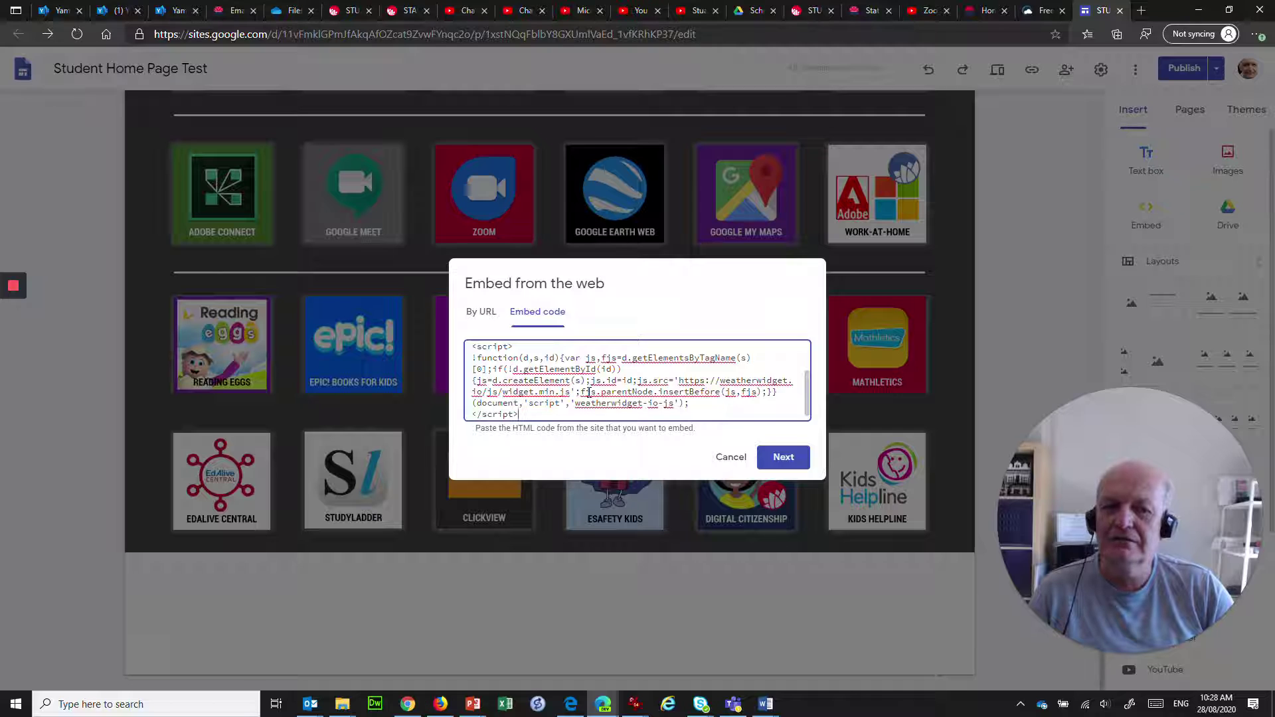
Check the pasted code, preview it and insert the Sydney weather widget
click(783, 458)
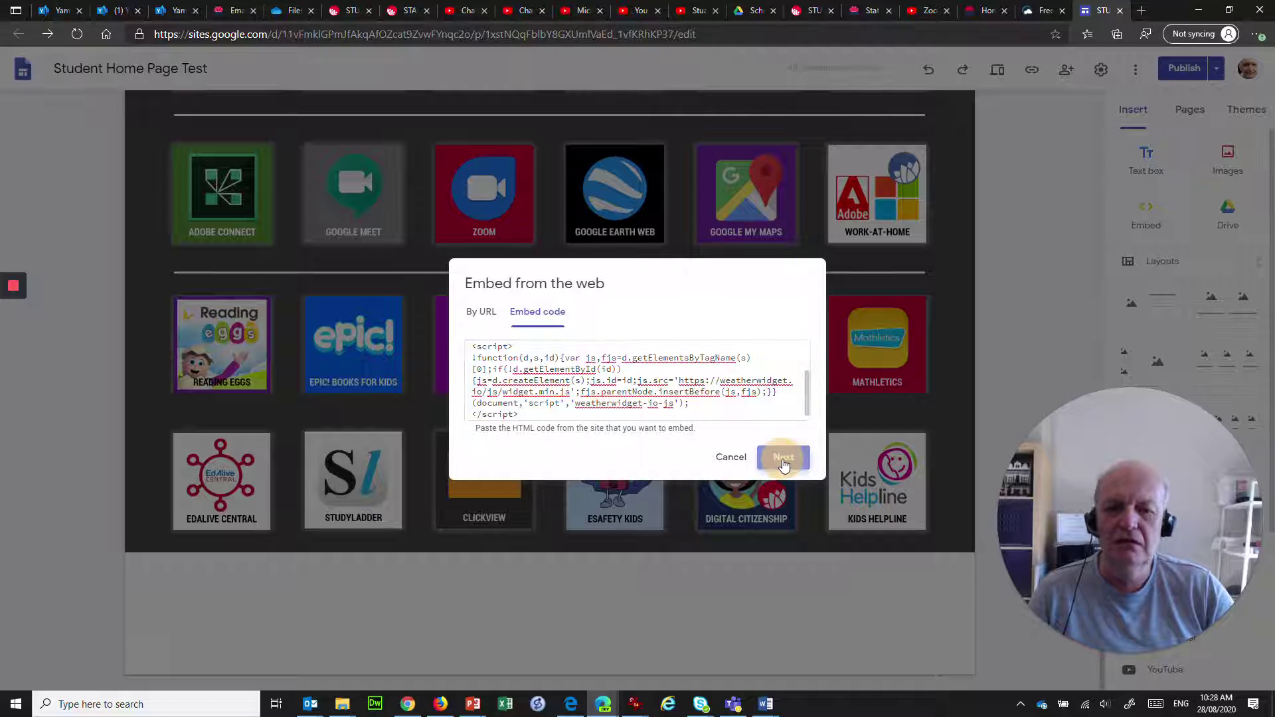
click(809, 400)
scroll(809, 394, up, 3)
scroll(807, 399, down, 3)
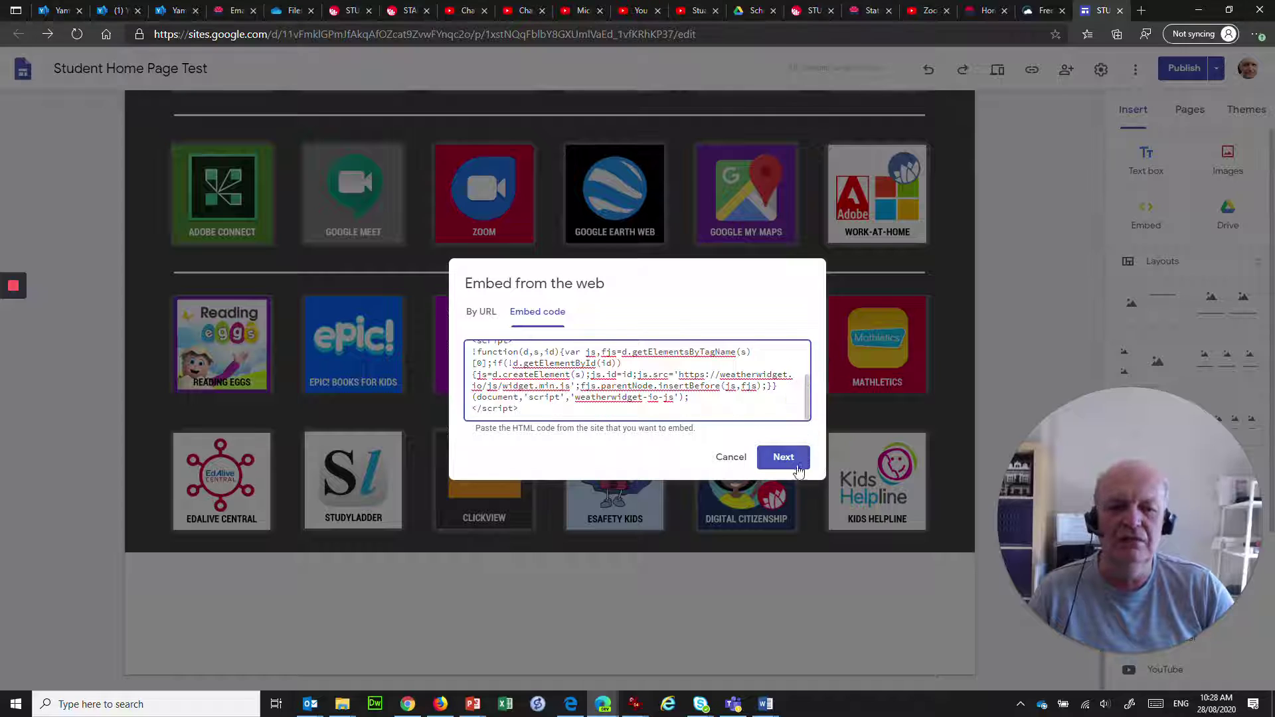
click(781, 457)
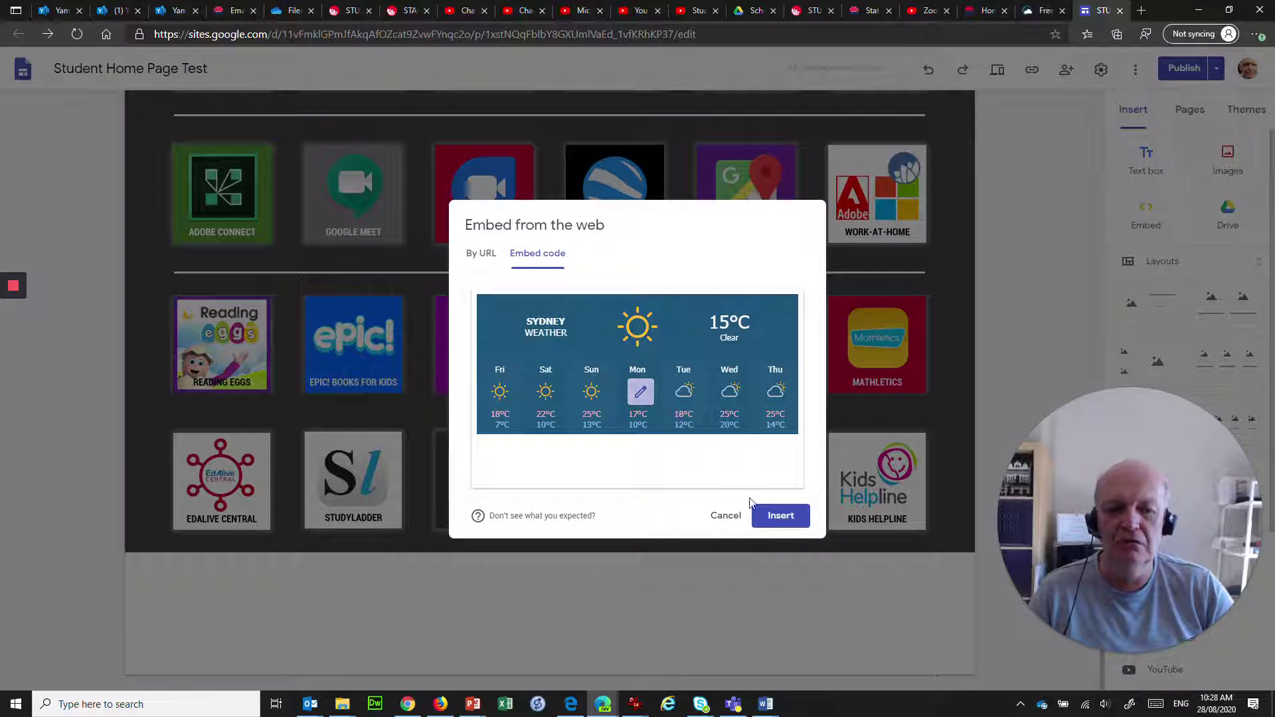
click(781, 515)
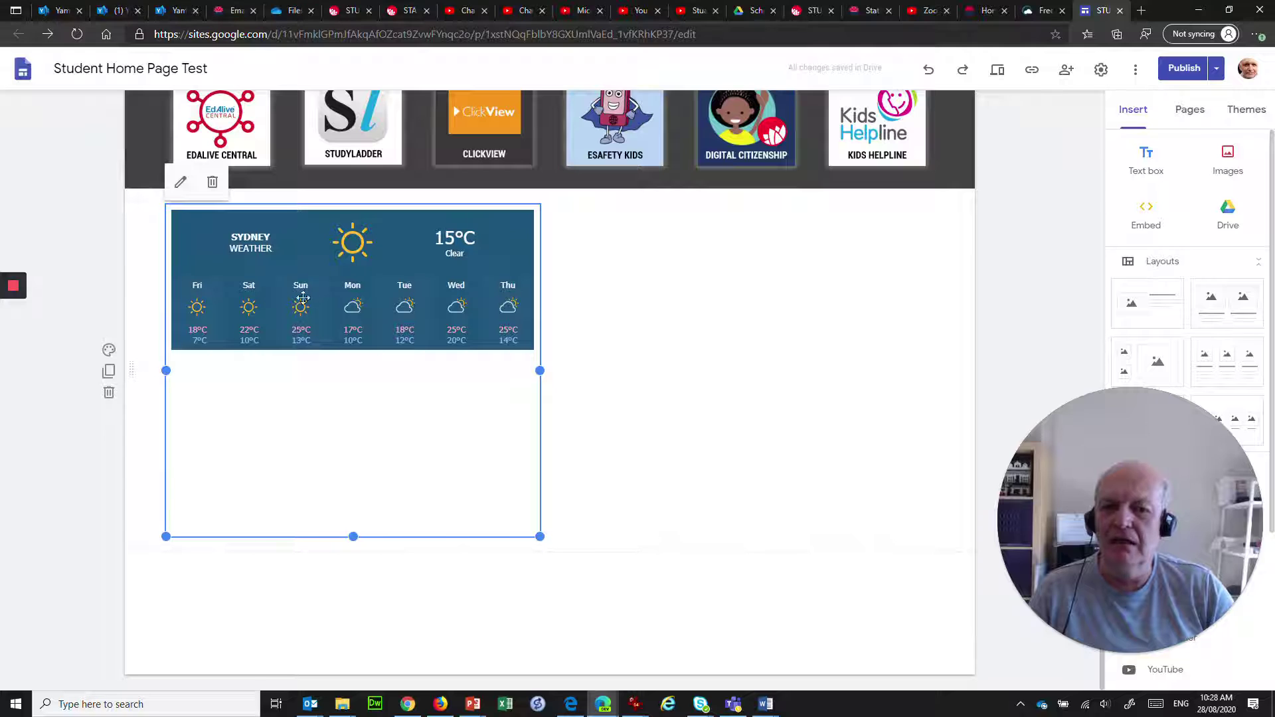
Widen the weather embed to the page's right edge and trim its height to the one-row forecast
drag(539, 369, 1061, 368)
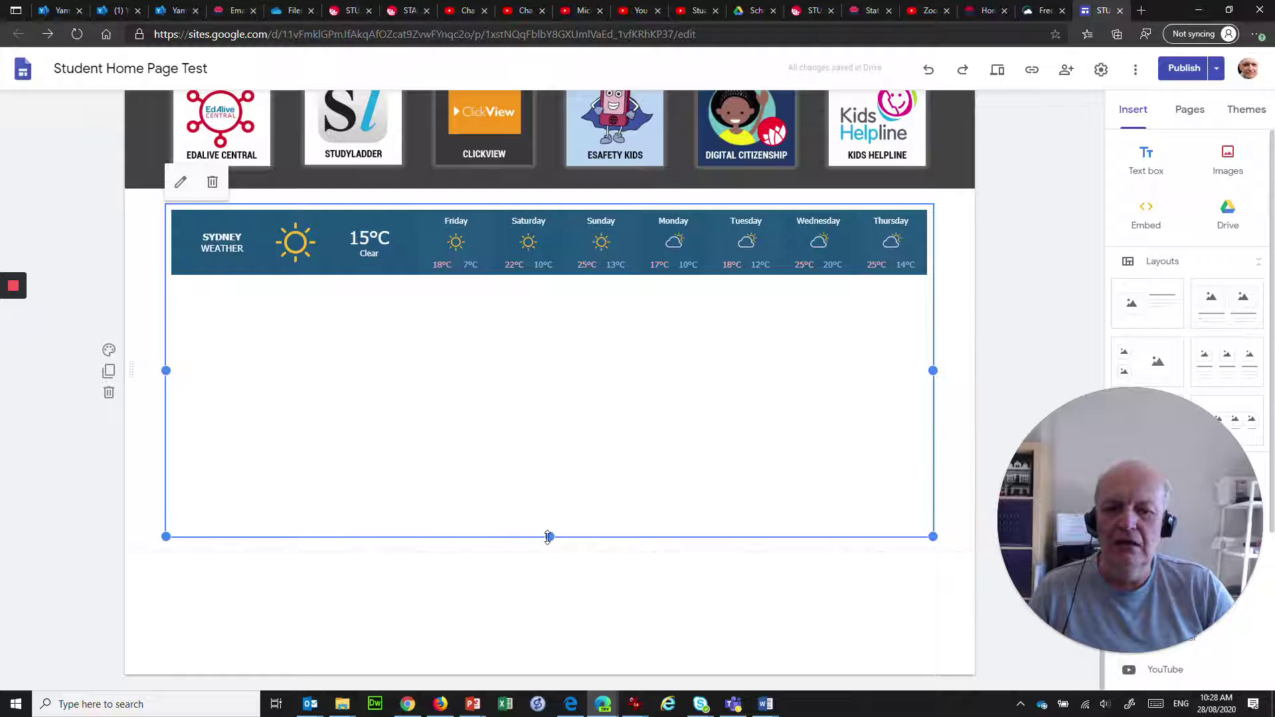
drag(549, 536, 447, 589)
mouse_move(552, 535)
mouse_down()
mouse_move(541, 489)
mouse_move(550, 535)
mouse_up()
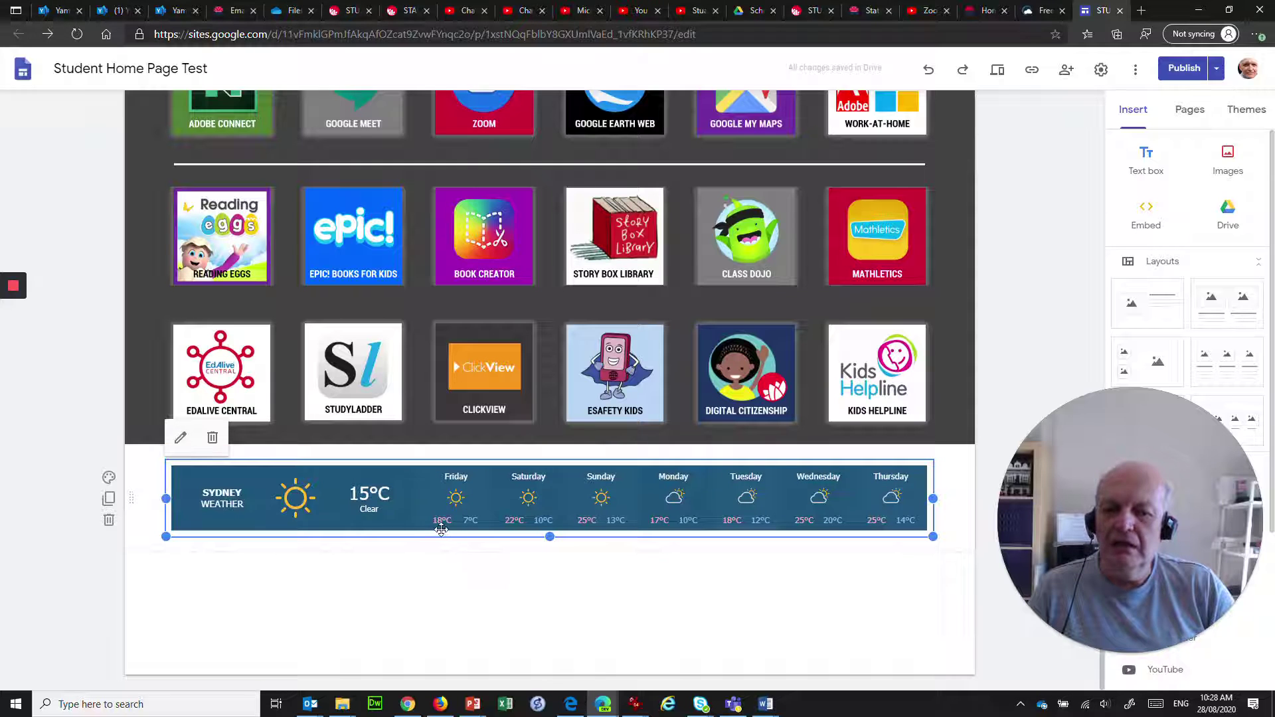
Drag the weather embed up to sit directly below the Rockdale Public School header image
scroll(511, 465, up, 10)
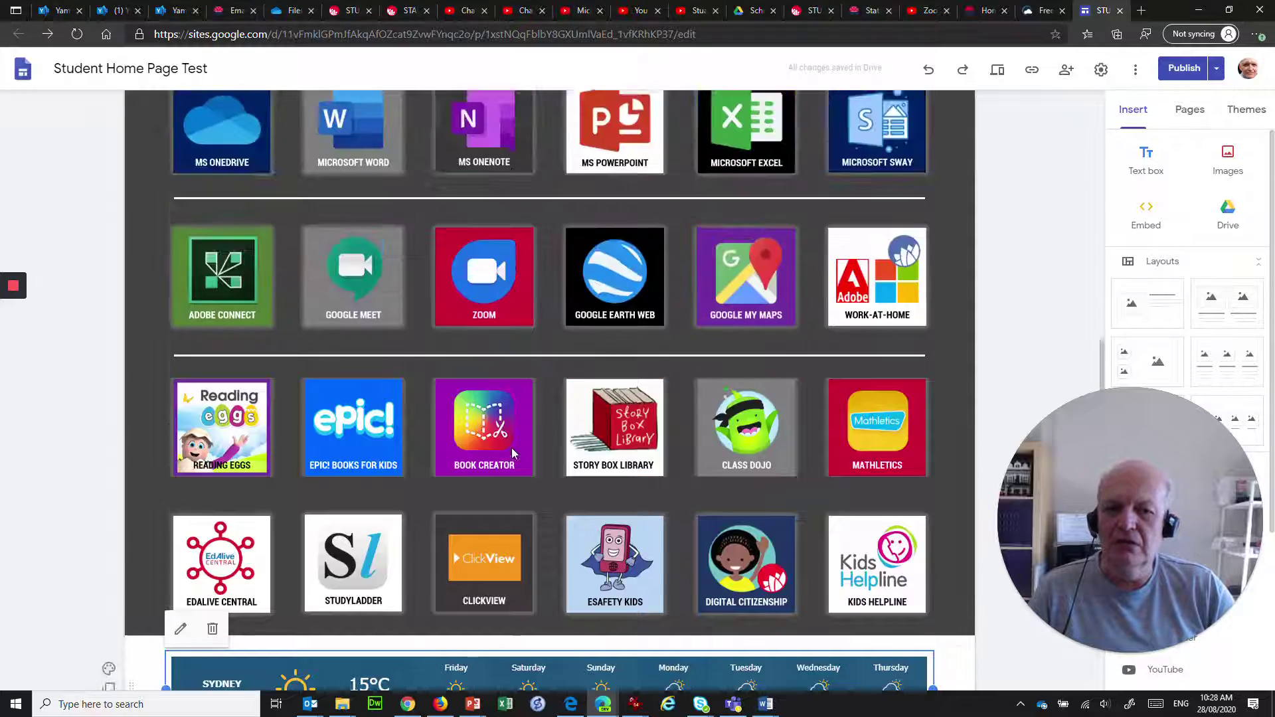
scroll(511, 453, down, 12)
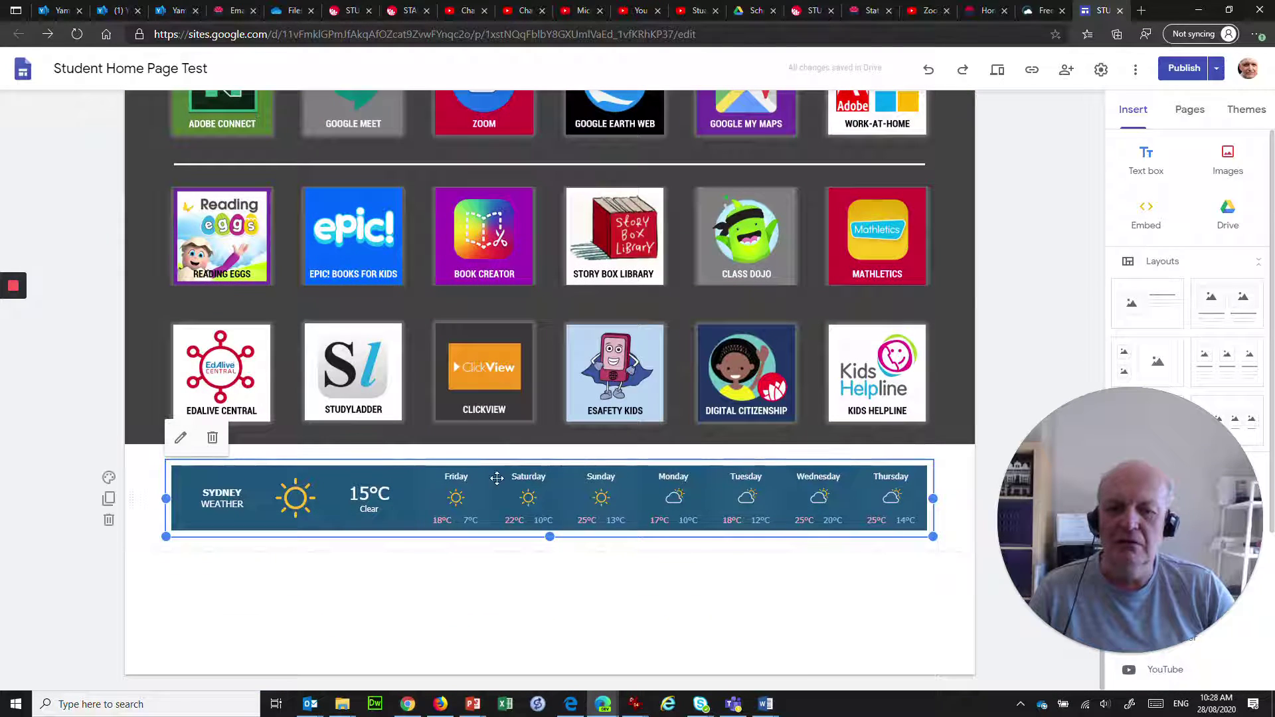
click(494, 482)
drag(494, 483, 371, 321)
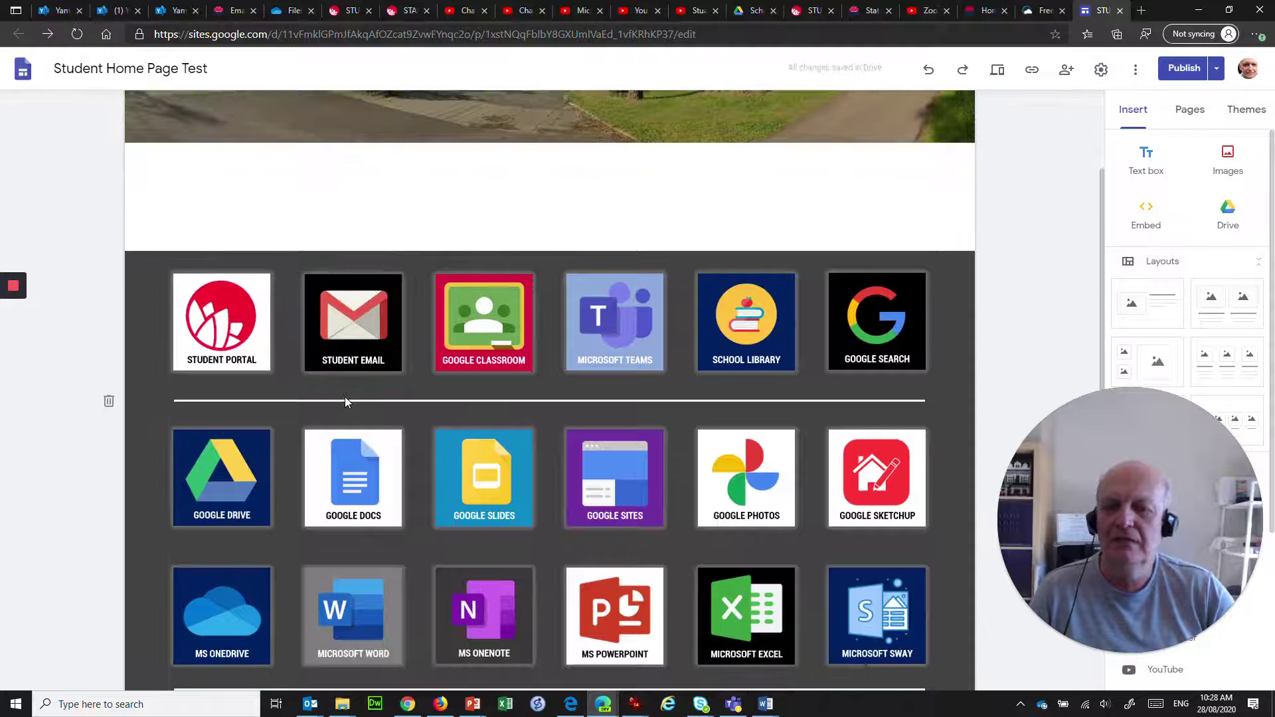
scroll(433, 326, up, 1)
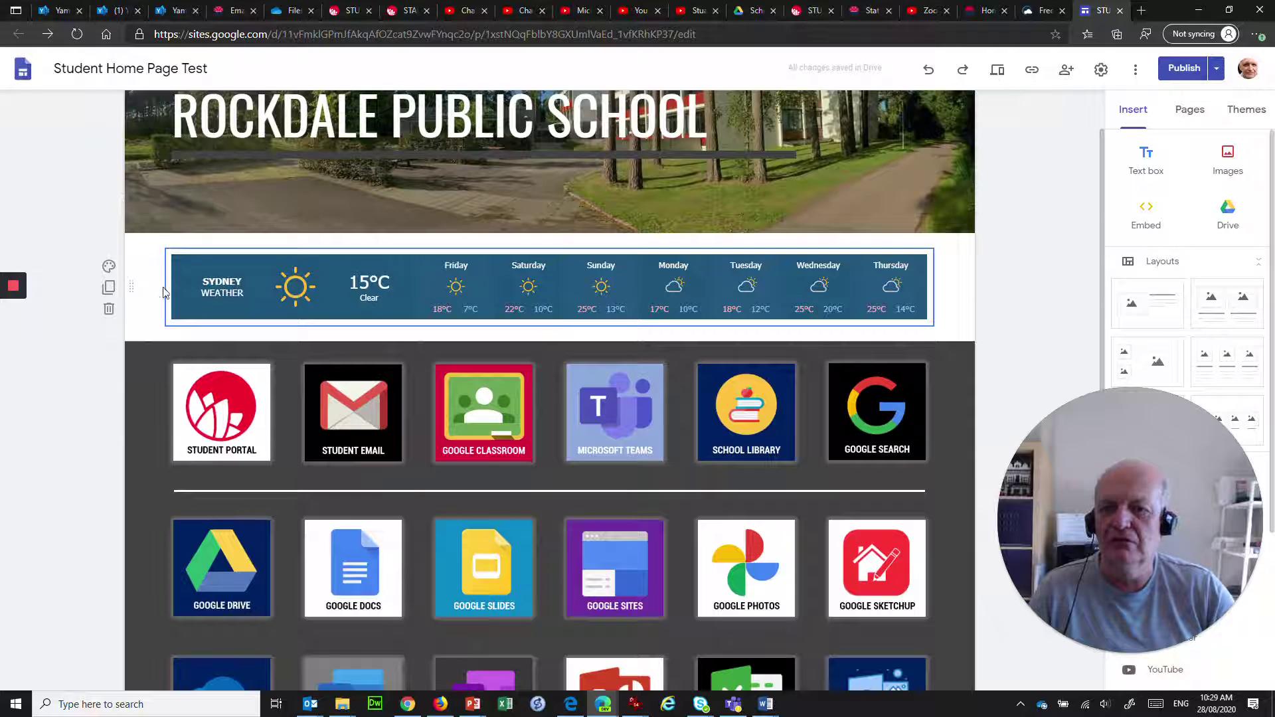
Apply the dark grey Emphasis 2 background to the Sydney weather section
click(109, 267)
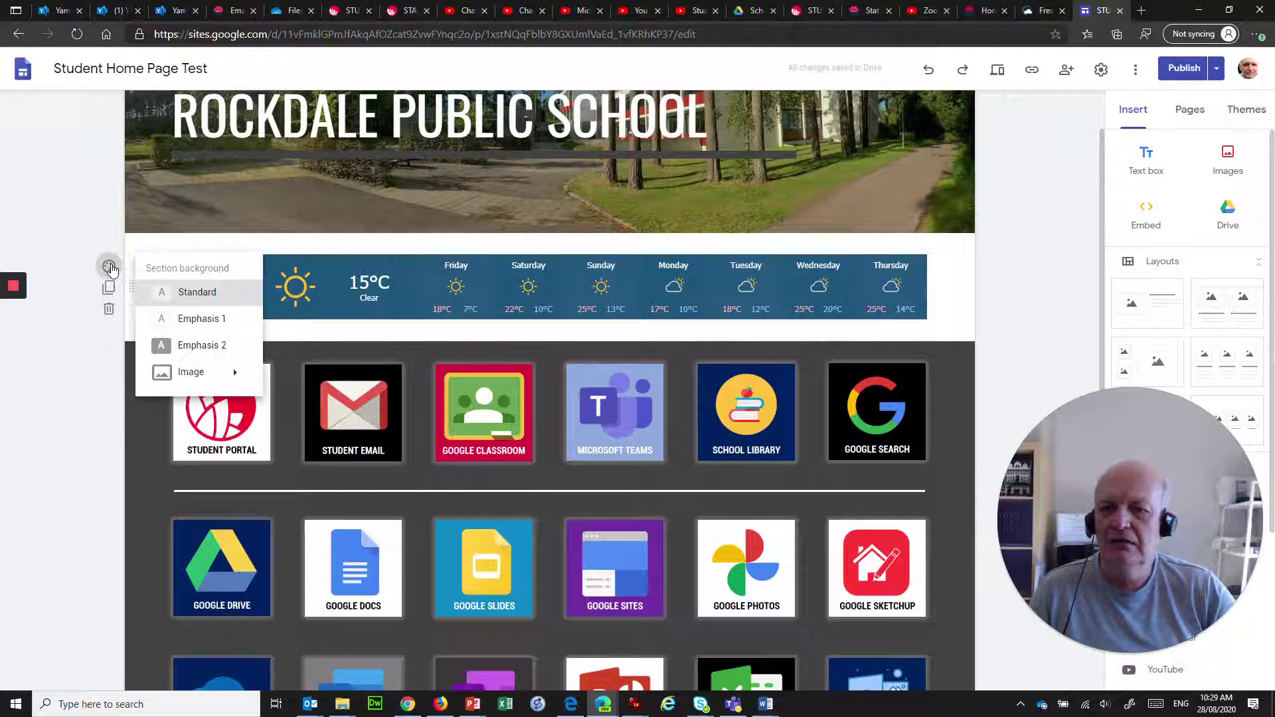
click(225, 346)
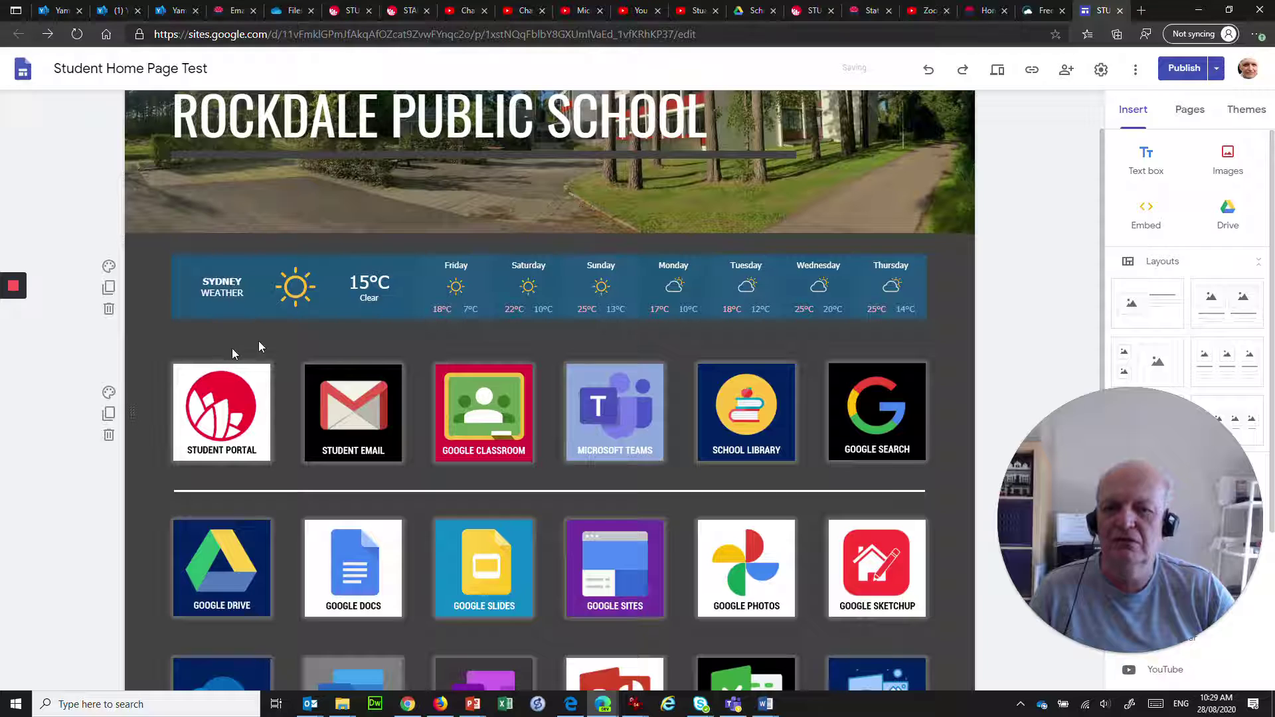